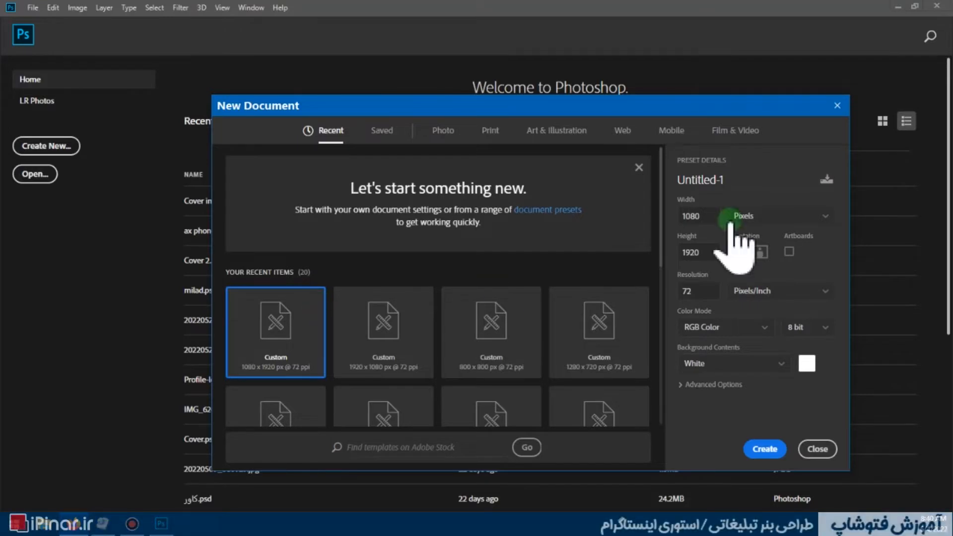
Step: Create a 1080 x 1920 px RGB document at 72 ppi with a white background and place the businessman photo across its middle
left_click(695, 216)
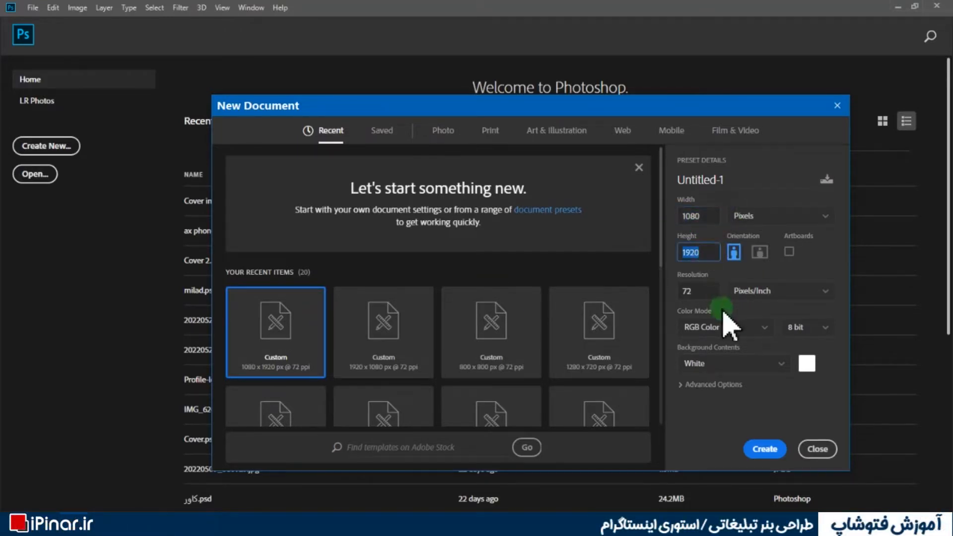
left_click(765, 448)
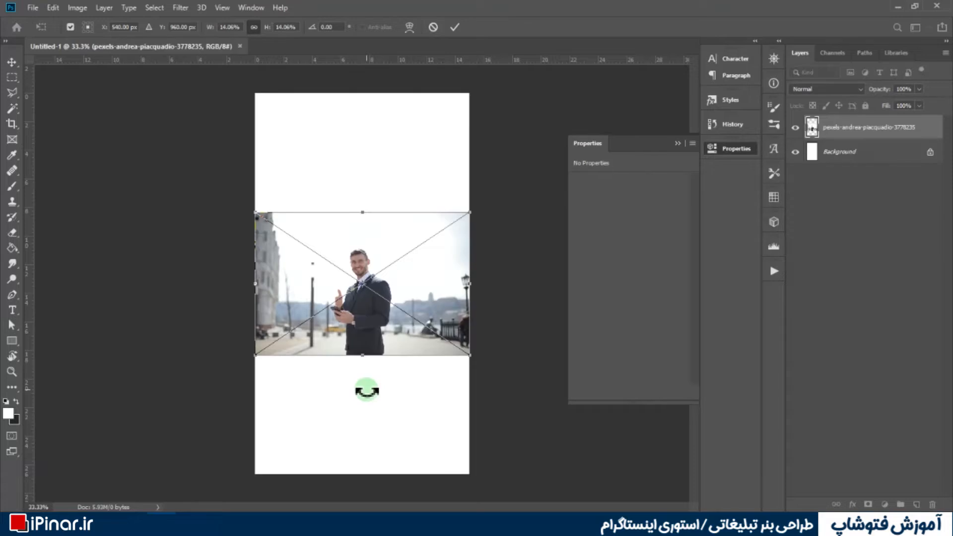
left_click(455, 27)
Step: Select the man in the photo with Select Subject and inspect the selection outline around his head
scroll(383, 298, "up", 3)
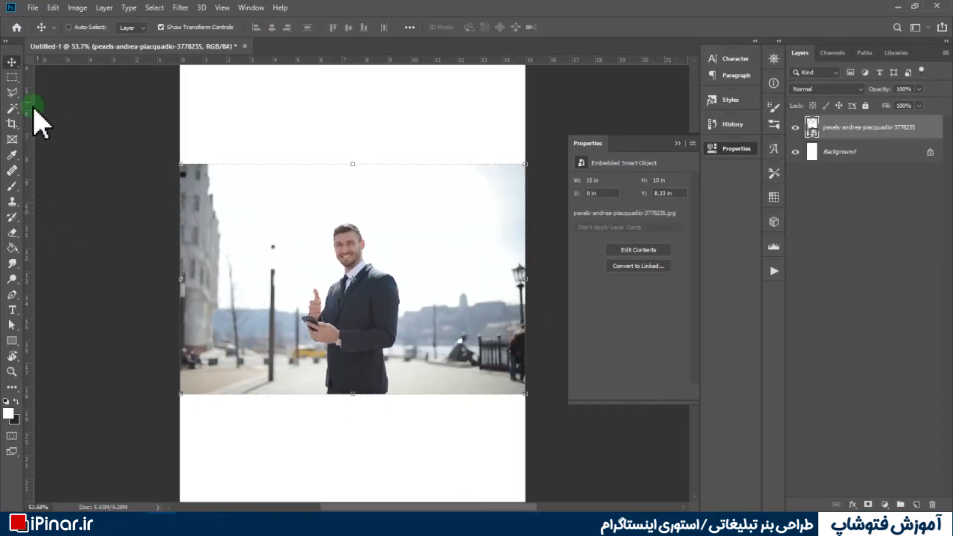
left_click(14, 108)
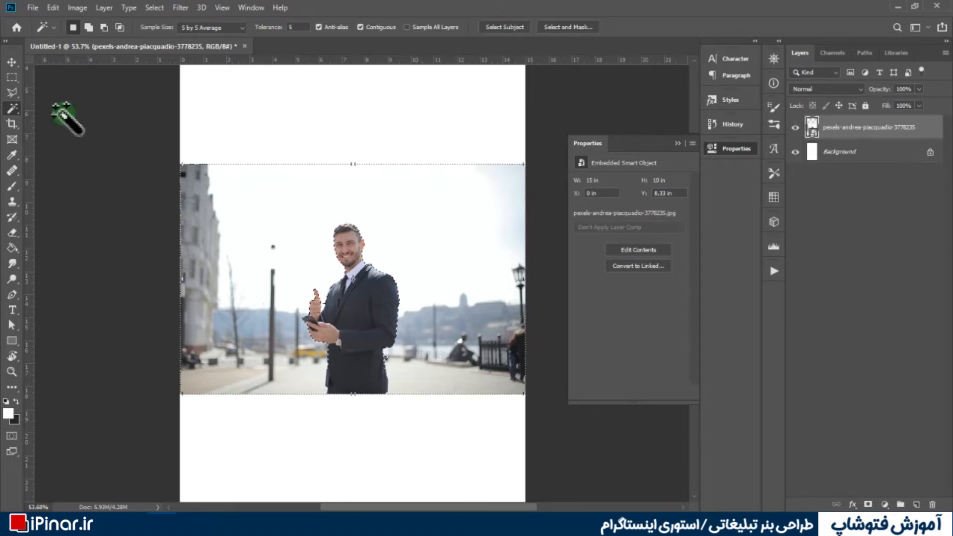
scroll(344, 214, "up", 5)
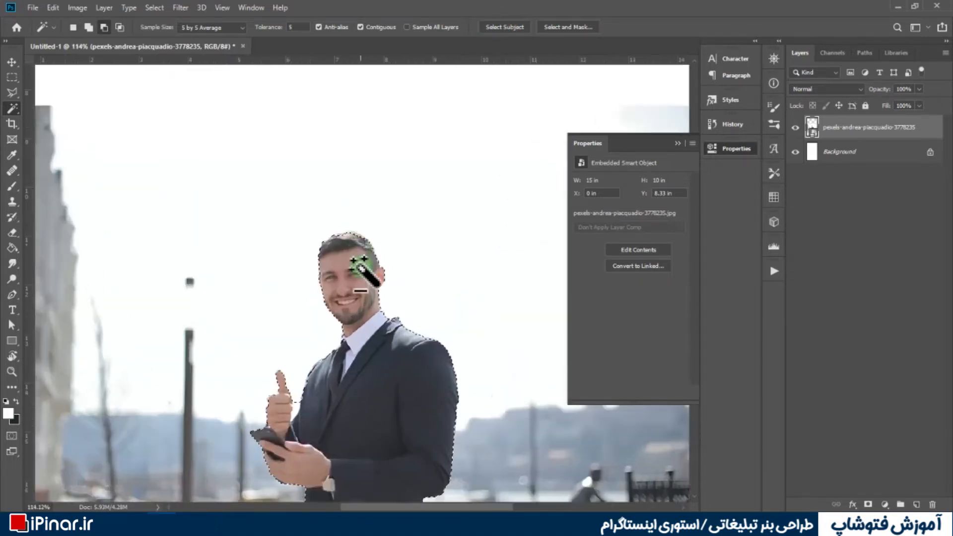
scroll(354, 268, "down", 2)
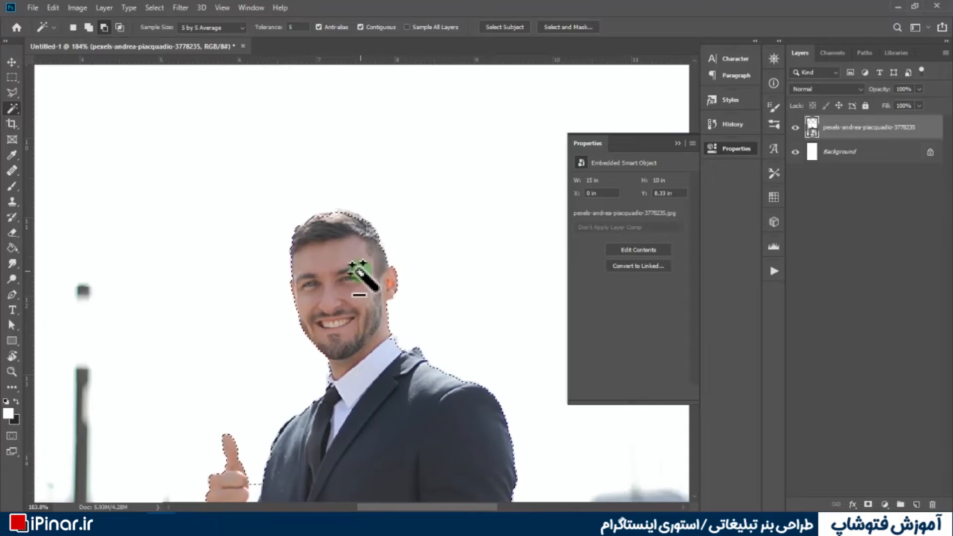
Step: Add the missed edges around the man's hair, neck, collar and shoulder to the selection with the Polygonal Lasso
key("l")
scroll(313, 263, "down", 2)
scroll(312, 262, "up", 4)
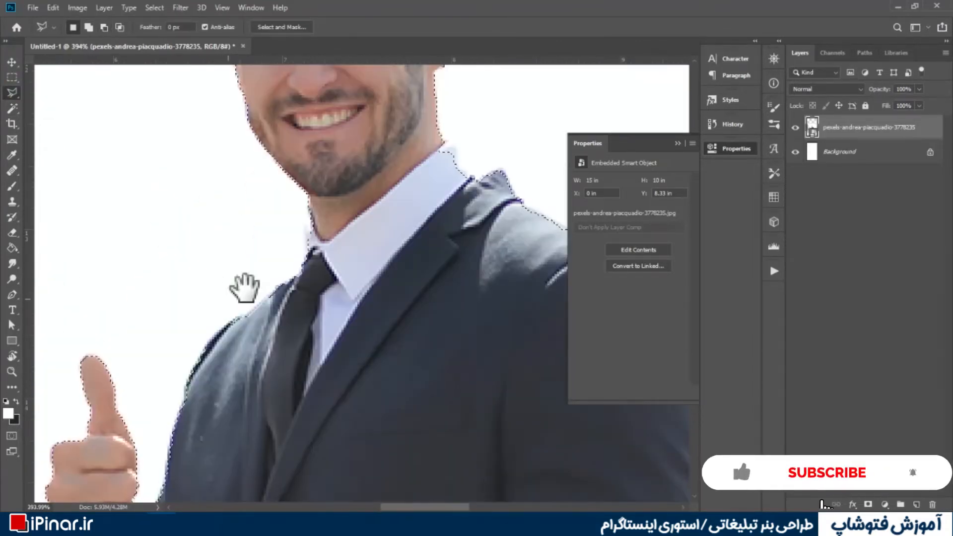
mouse_move(174, 422)
left_mouse_down()
mouse_move(219, 323)
mouse_move(281, 292)
mouse_move(304, 266)
mouse_move(306, 206)
mouse_move(367, 256)
mouse_move(392, 491)
left_mouse_up()
left_click(319, 196)
left_click(283, 248)
left_click(313, 221)
mouse_move(314, 222)
left_mouse_down()
mouse_move(360, 210)
mouse_move(400, 215)
left_mouse_up()
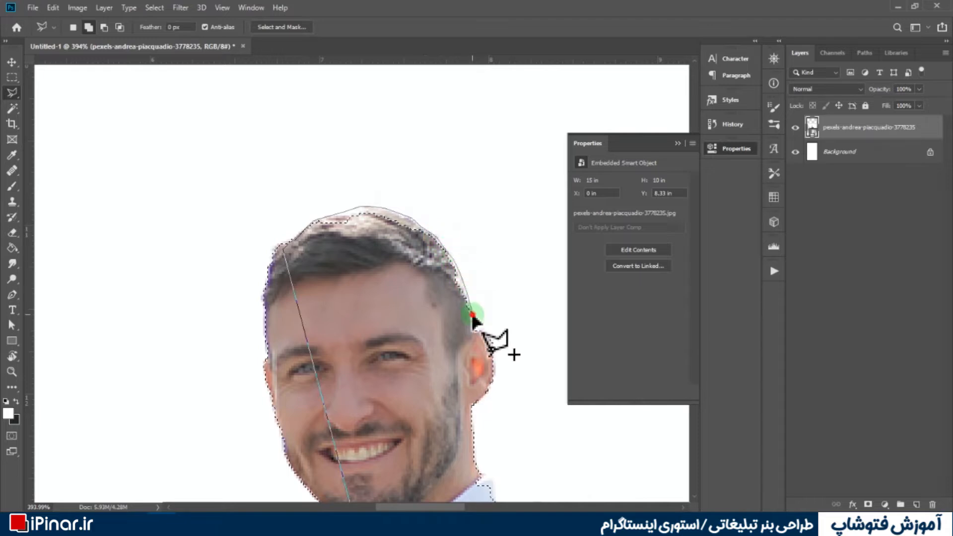
left_click(382, 343)
mouse_move(458, 472)
left_mouse_down()
mouse_move(382, 342)
mouse_move(436, 383)
mouse_move(465, 373)
left_mouse_up()
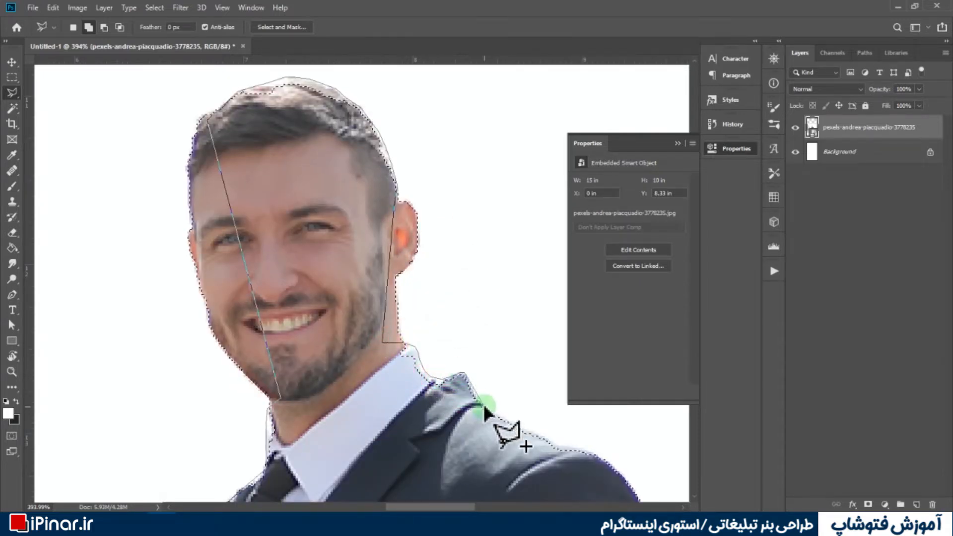
mouse_move(503, 419)
left_mouse_down()
mouse_move(564, 445)
mouse_move(470, 230)
mouse_move(621, 38)
left_mouse_up()
double_click(374, 319)
scroll(343, 347, "down", 6)
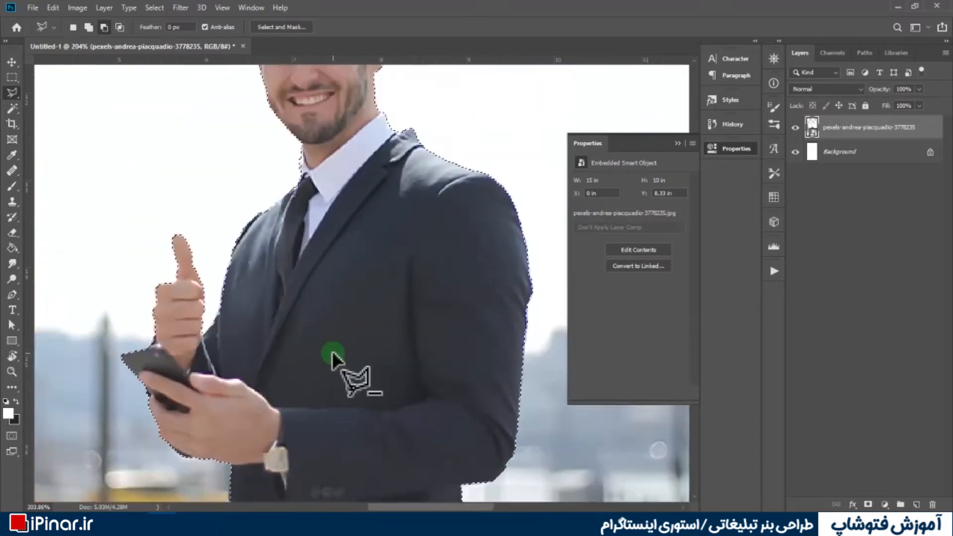
Step: Turn the selection into a layer mask that hides the photo's background, and check the cut-out edges around the jacket
scroll(332, 354, "down", 2)
left_click(868, 504)
scroll(457, 245, "down", 6)
scroll(437, 307, "up", 9)
mouse_move(419, 297)
left_mouse_down()
mouse_move(377, 323)
mouse_move(381, 349)
mouse_move(460, 330)
left_mouse_up()
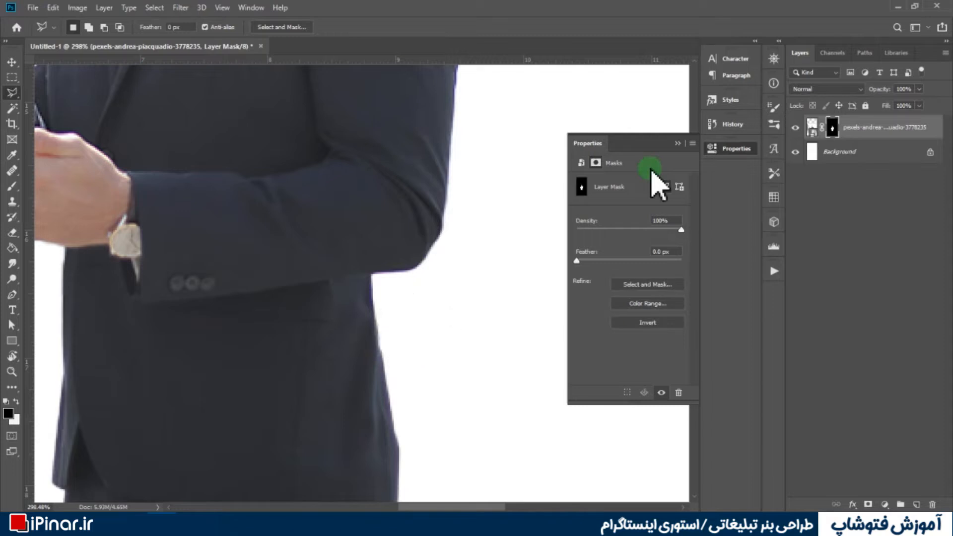
scroll(500, 159, "down", 8)
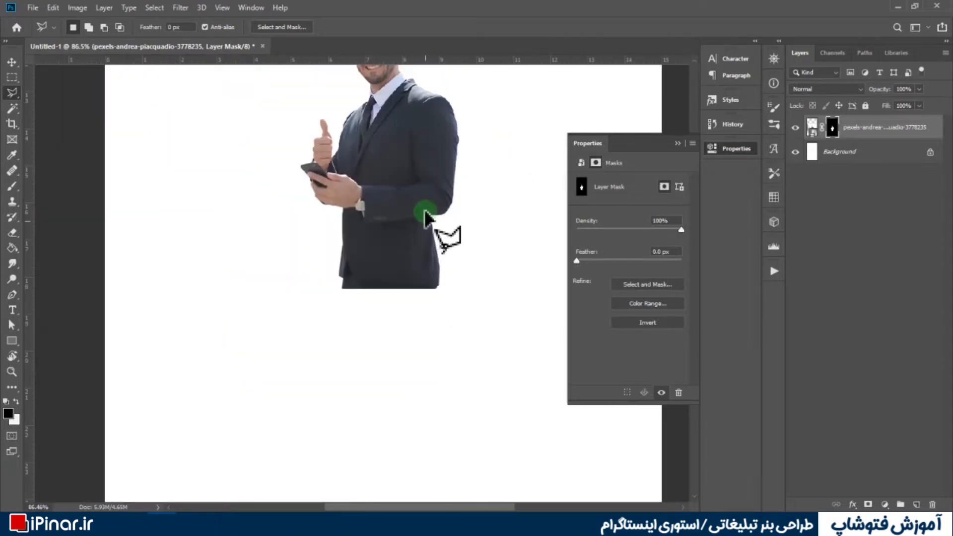
Step: Enlarge the cut-out man and position him in the lower middle of the canvas
left_click(12, 62)
scroll(278, 248, "down", 3)
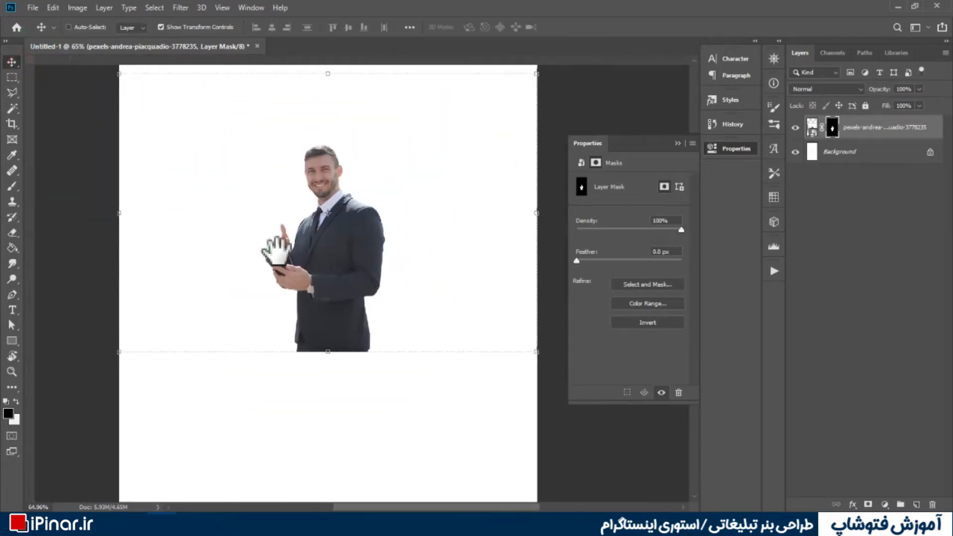
scroll(284, 252, "down", 2)
left_click_drag(367, 382, 375, 478)
left_click_drag(381, 363, 388, 325)
left_click_drag(373, 162, 366, 133)
Step: Draw a wide ellipse of about 1291 x 959 px across the canvas's bottom edge, overlapping the man's lower body
right_click(11, 341)
left_click(59, 364)
key("ctrl+r")
scroll(374, 383, "down", 2)
left_click_drag(239, 374, 462, 501)
Step: Fill the bottom ellipse with a solid dark grey
left_click(580, 238)
left_click(590, 259)
left_click(582, 239)
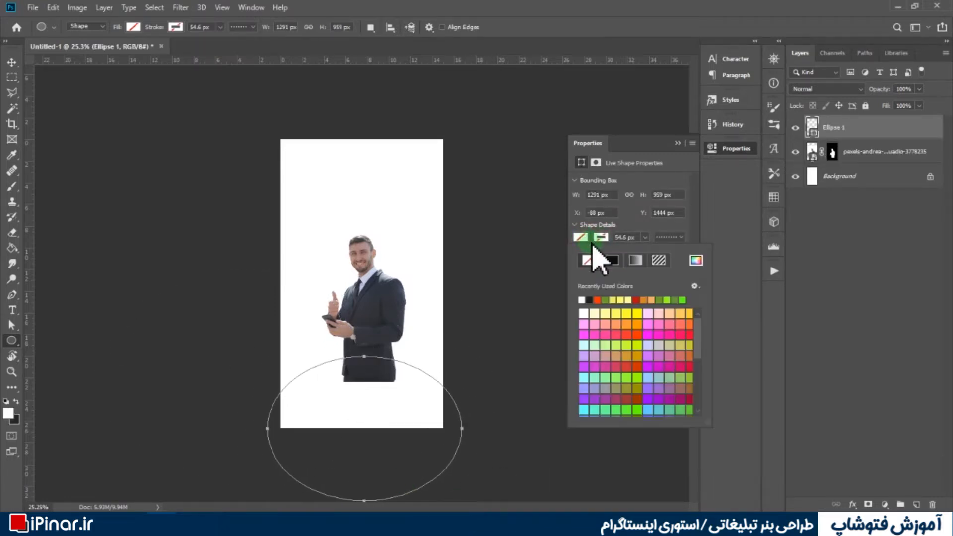
left_click(697, 261)
left_click_drag(582, 323, 584, 325)
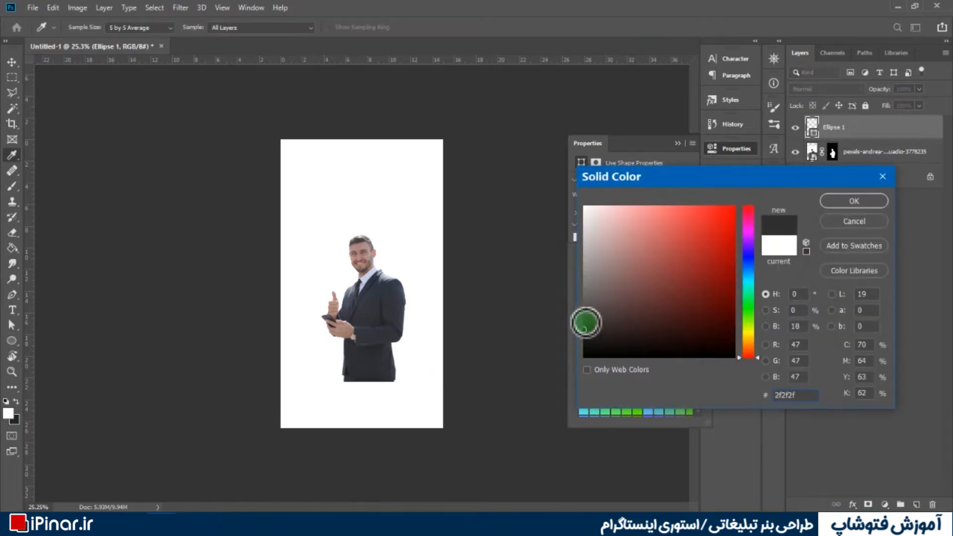
left_click(829, 207)
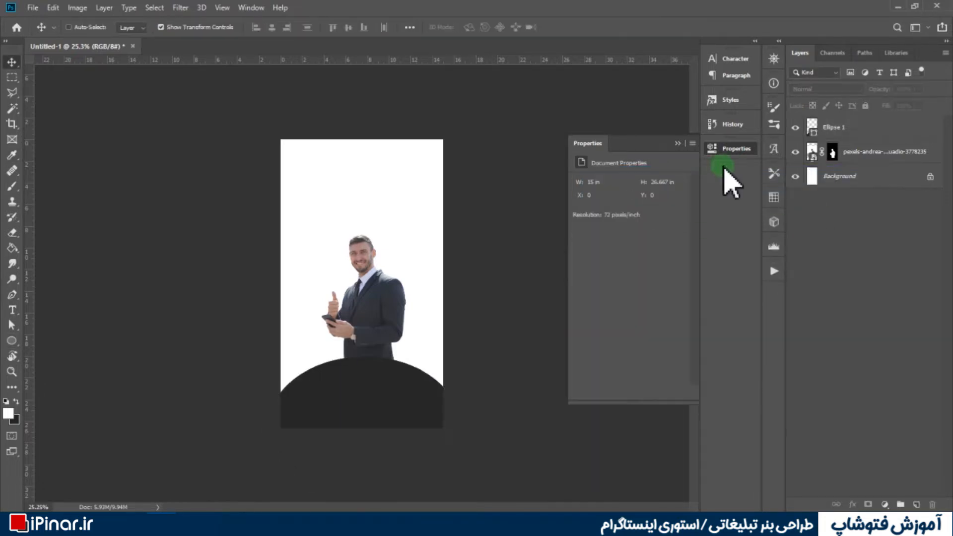
Step: Enlarge the man slightly and reposition him so his lower body stays tucked behind the dark ellipse
left_click(727, 148)
scroll(382, 337, "up", 1)
scroll(381, 338, "up", 2)
left_click_drag(381, 334, 380, 323)
left_click(369, 136)
left_click_drag(369, 135, 369, 113)
left_click_drag(356, 209, 352, 221)
key("Return")
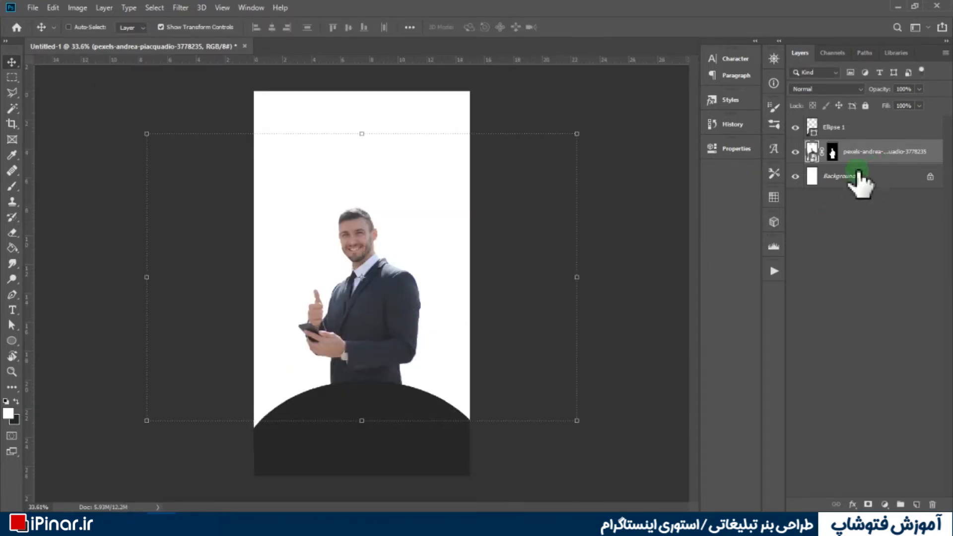
Step: Draw a circle of about 786 x 786 px behind the man, directly above the Background layer
left_click(858, 176)
left_click(11, 342)
mouse_move(339, 297)
left_mouse_down()
mouse_move(372, 345)
mouse_move(389, 403)
mouse_move(441, 450)
left_mouse_up()
Step: Remove the circle's stroke and fill it with orange ffae00
left_click(176, 27)
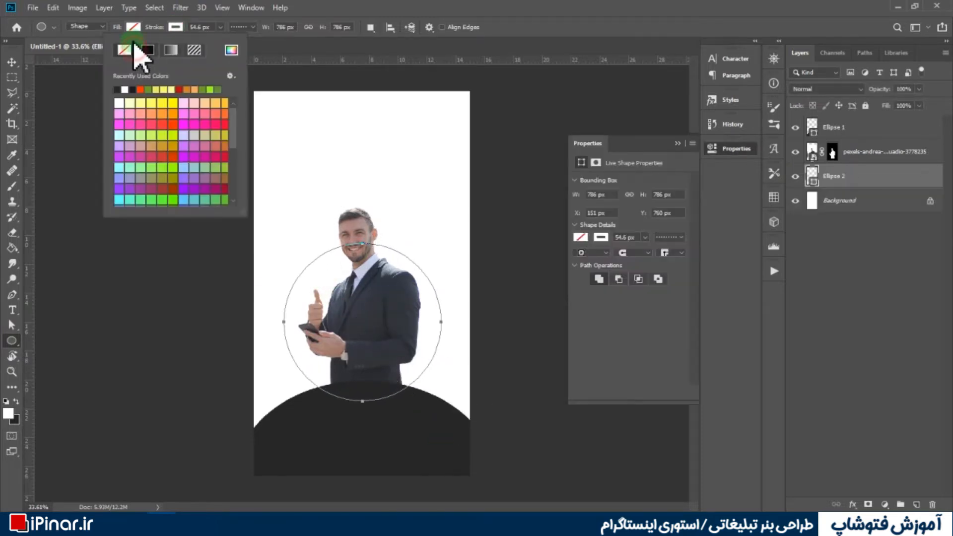
left_click(146, 50)
left_click(189, 50)
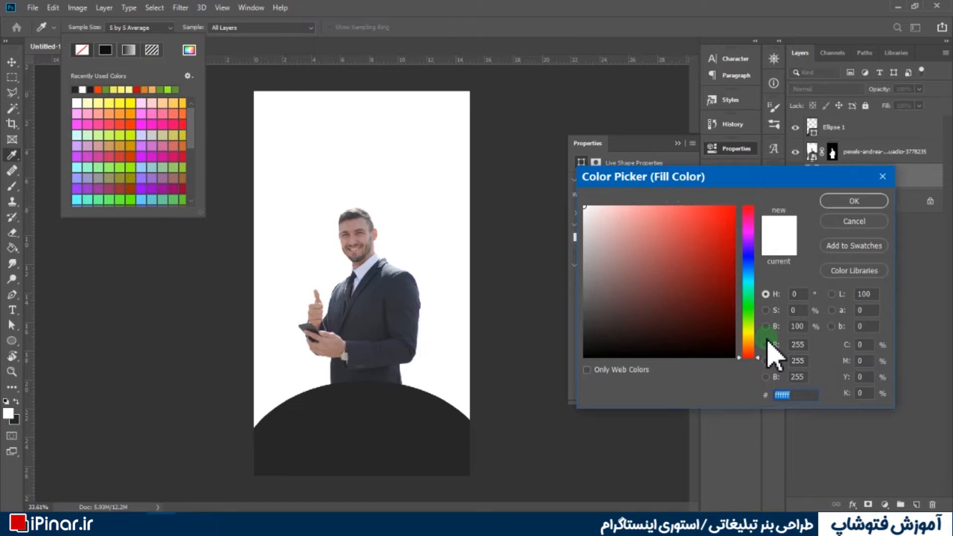
left_click(748, 341)
left_click_drag(728, 230, 736, 205)
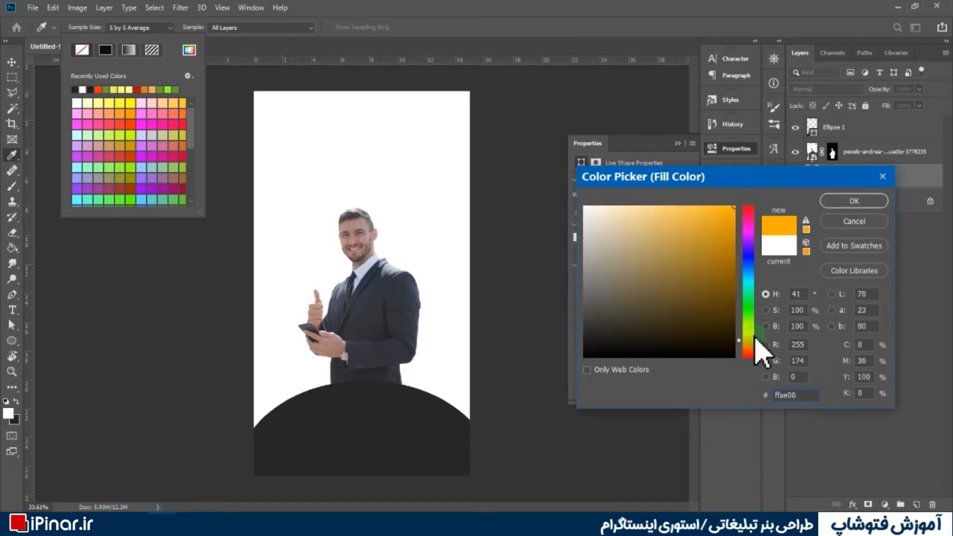
left_click(855, 201)
Step: Align the orange circle to the canvas's horizontal centre
left_click(12, 62)
left_click(412, 28)
left_click(447, 137)
left_click(435, 155)
left_click(376, 60)
Step: Reshape the dark ellipse at the canvas's bottom into a flatter curve centred horizontally
left_click(436, 457, "ctrl")
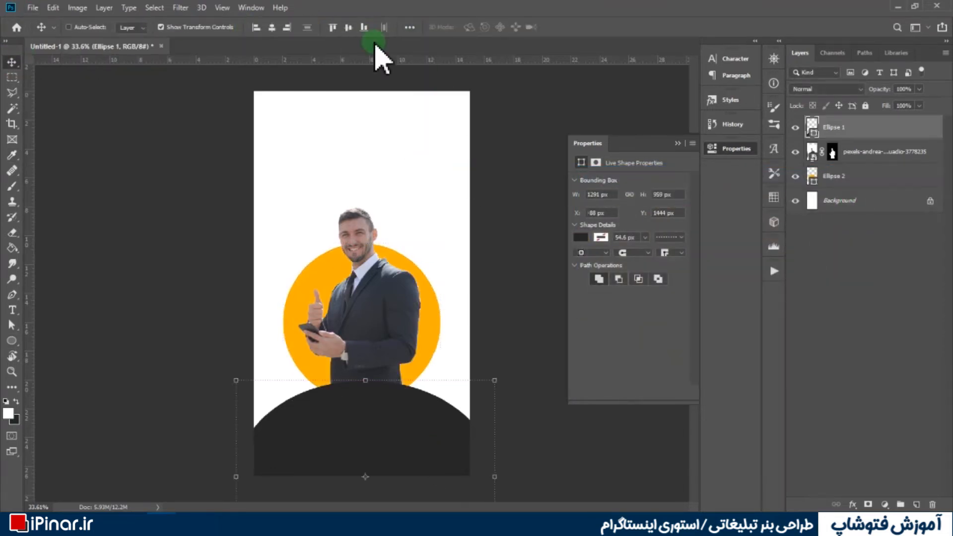
left_click_drag(361, 381, 364, 403)
key("Return")
Step: Add a black drop shadow to the man's layer with a 110° angle, 13 px distance and 0% spread
double_click(937, 151)
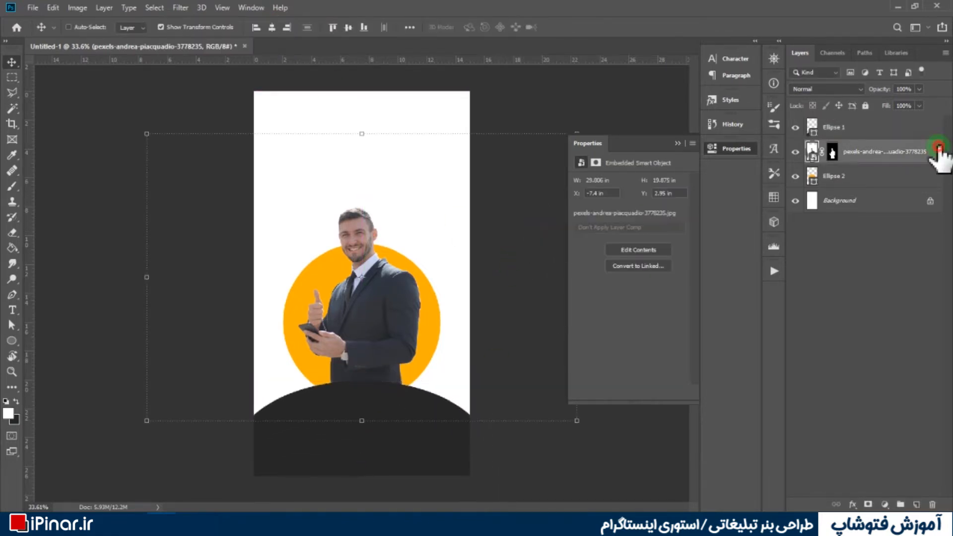
left_click(495, 313)
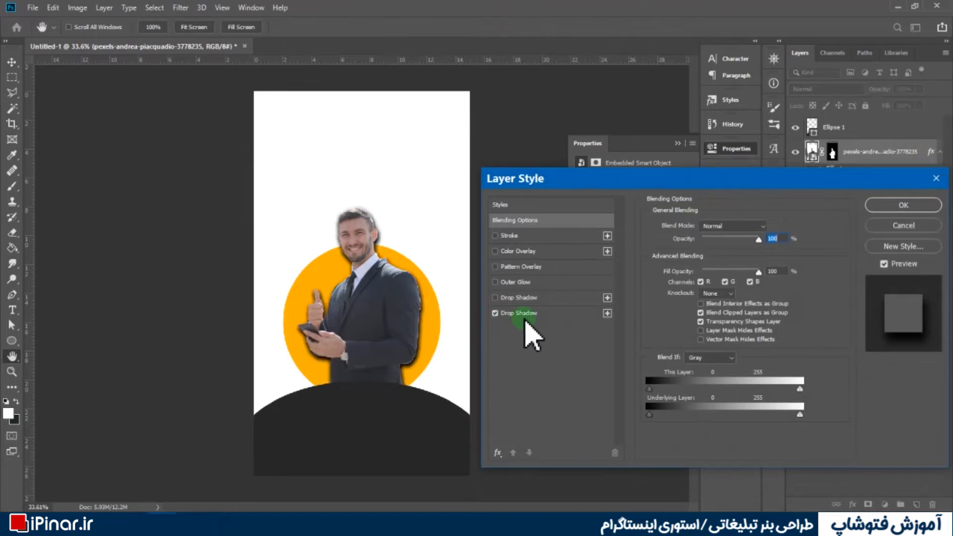
left_click(521, 313)
mouse_move(697, 293)
left_mouse_down()
mouse_move(690, 292)
mouse_move(700, 307)
left_mouse_up()
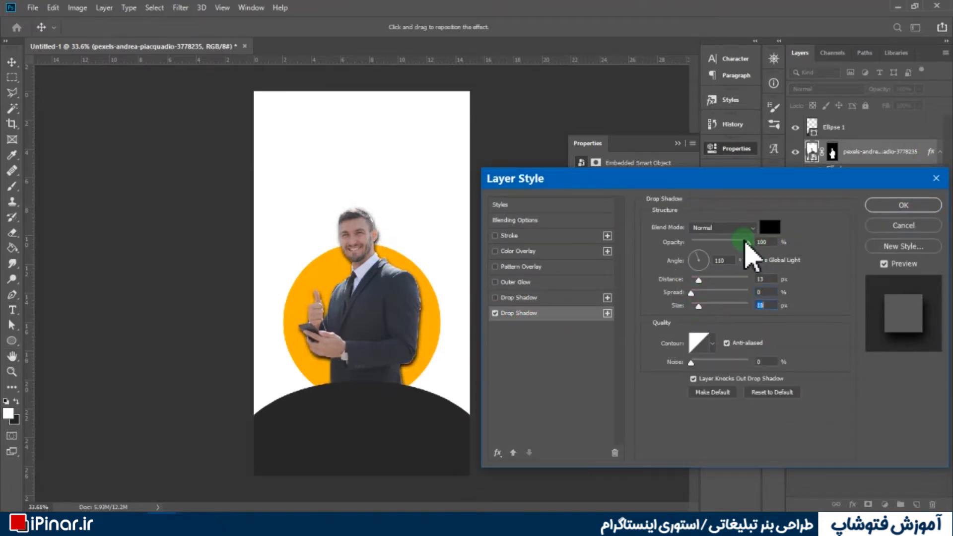
left_click(906, 205)
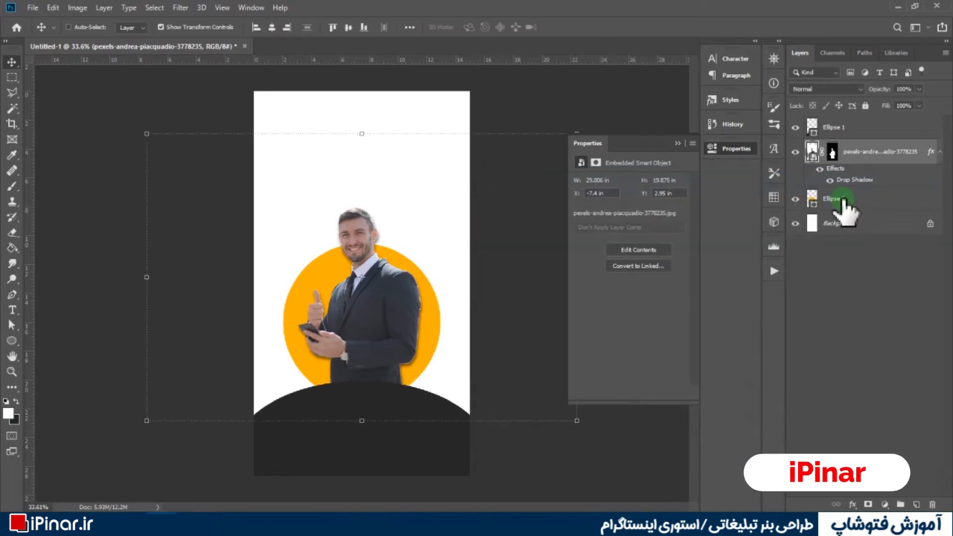
Step: Refine the man's mask with 0 px feather, 11% contrast, -30% shift edge and 100% Decontaminate Colors, output to New Layer with Layer Mask
left_click(832, 151)
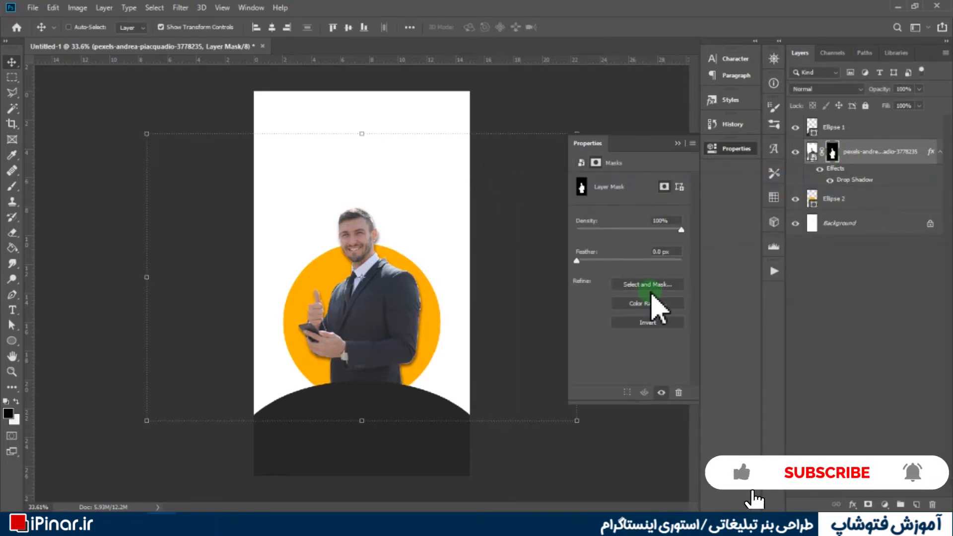
left_click(653, 287)
scroll(443, 298, "up", 5)
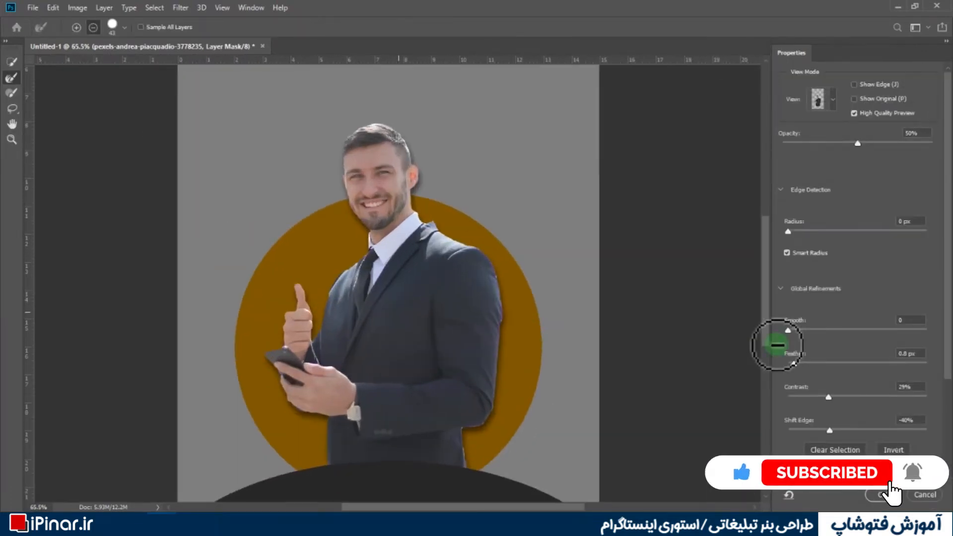
left_click_drag(830, 397, 826, 396)
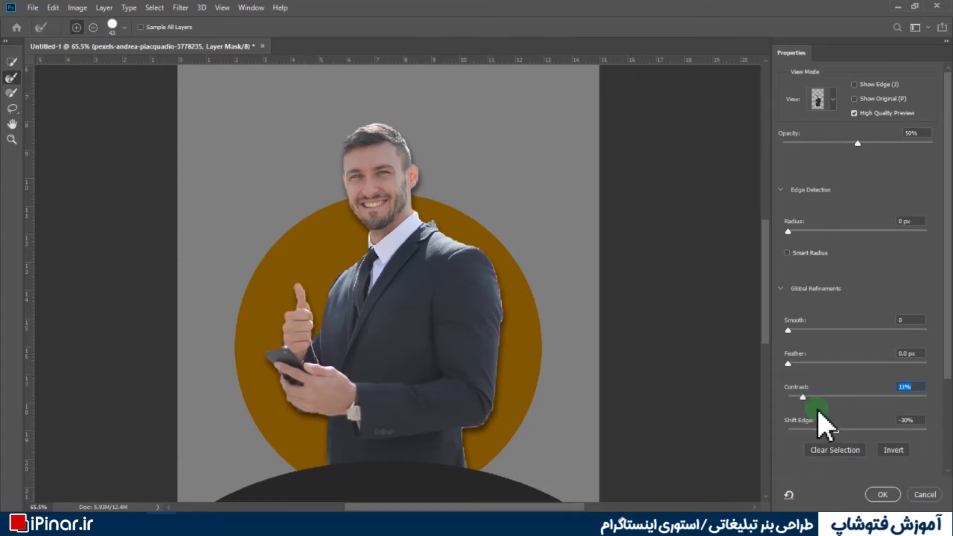
scroll(812, 437, "down", 3)
scroll(792, 477, "down", 3)
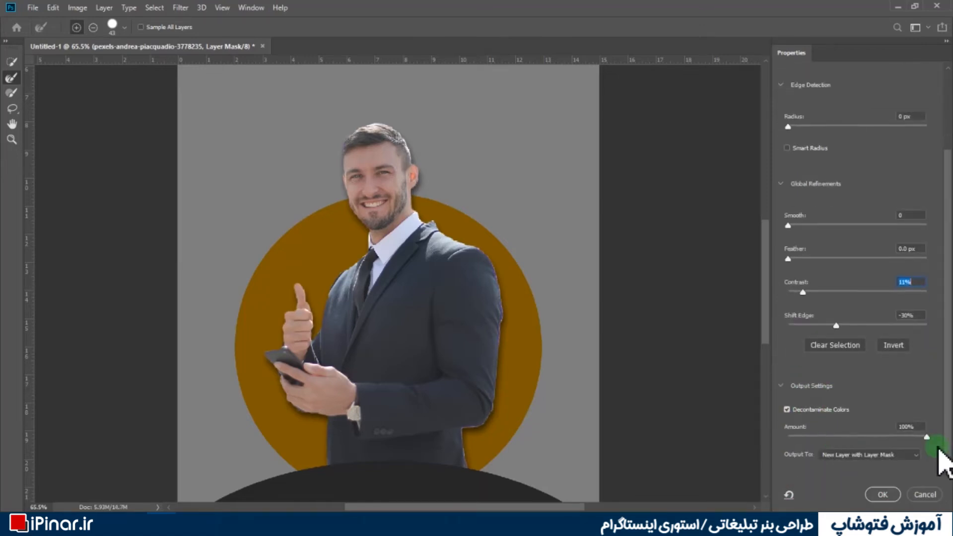
left_click(866, 441)
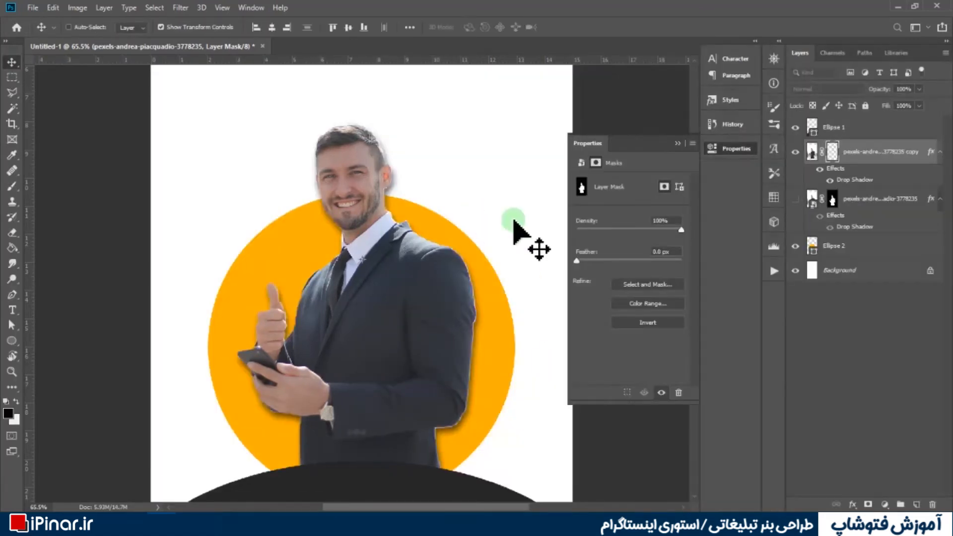
Step: Add a Levels adjustment clipped to the refined man layer, with shadows at 12 and midtones at 0.91
scroll(404, 266, "down", 3)
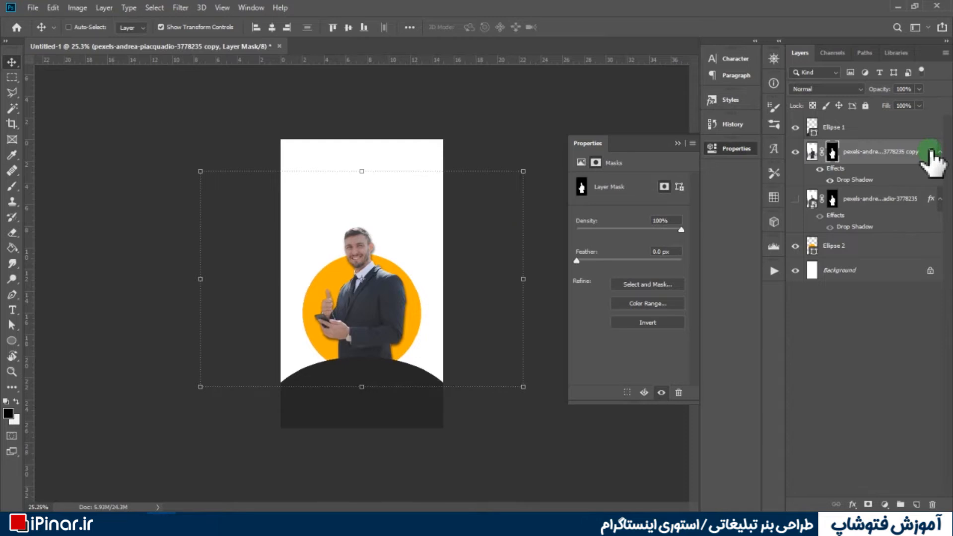
left_click(885, 505)
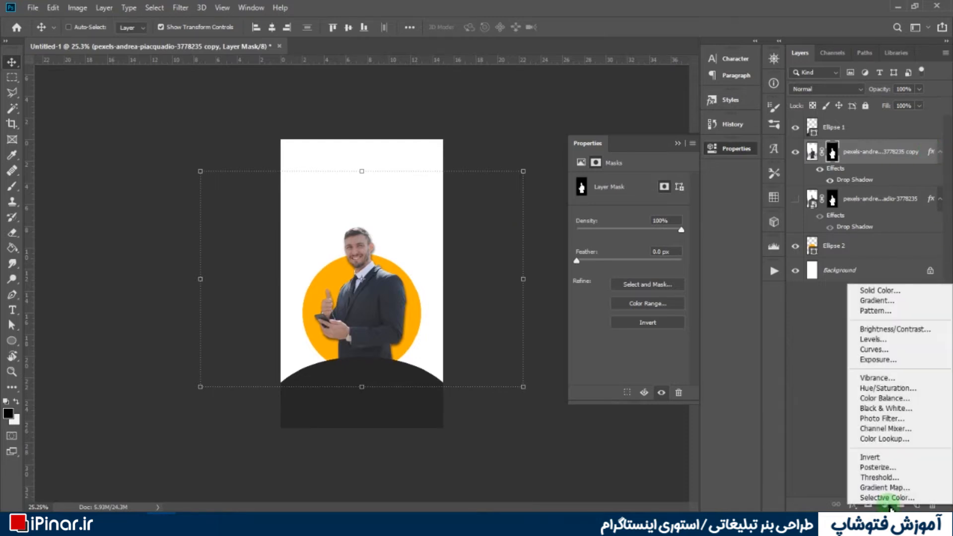
left_click(873, 339)
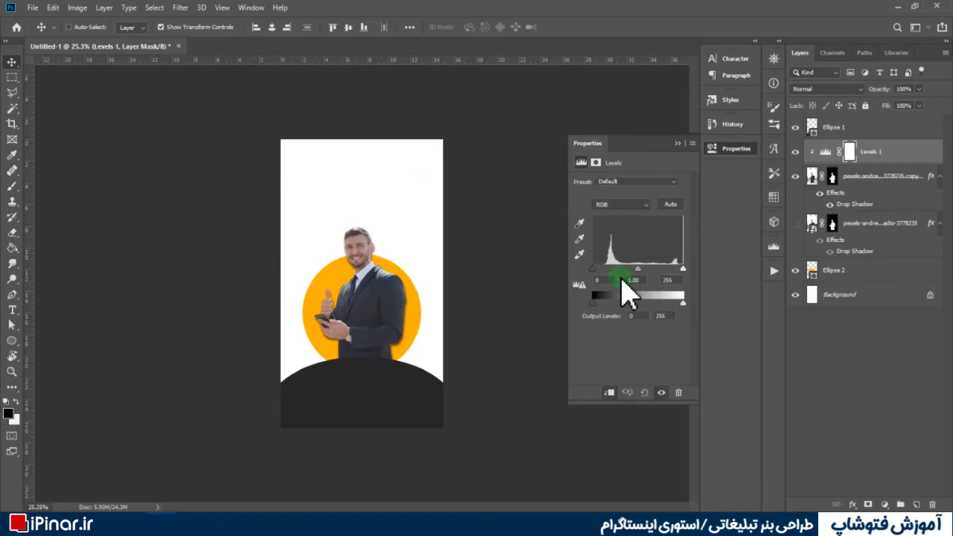
left_click_drag(593, 271, 643, 270)
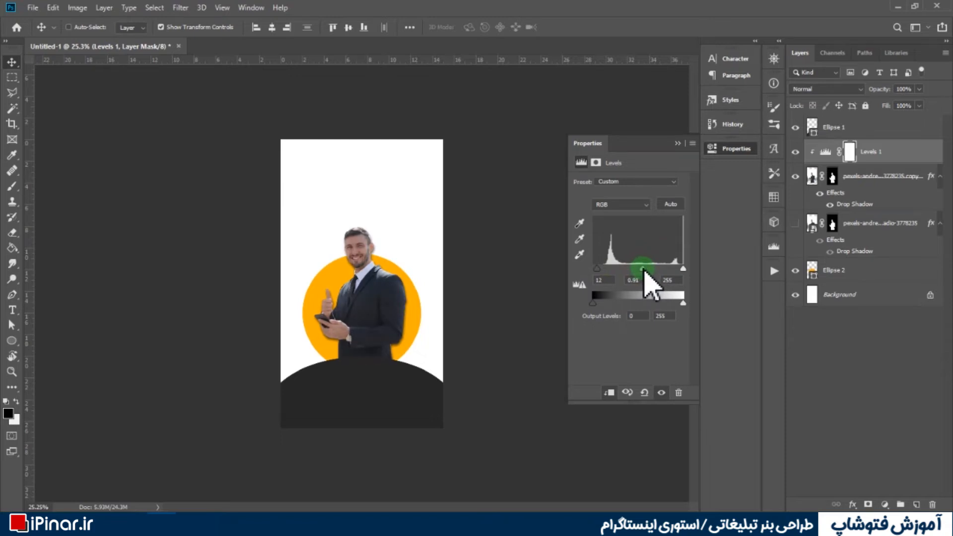
Step: Delete the hidden original photo layer below the refined copy
left_click(893, 223)
key("Delete")
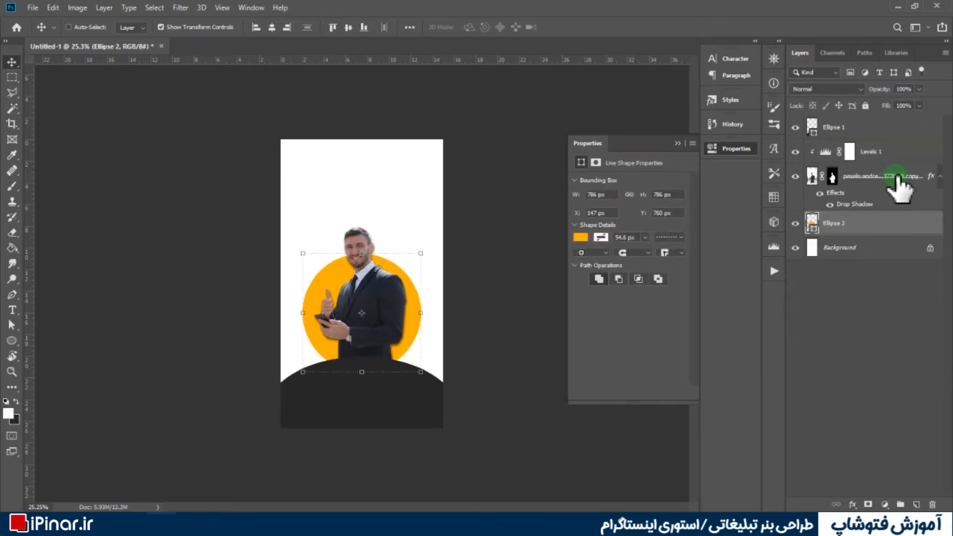
Step: Group the man, Levels and both ellipse layers, and place the pasted white brick wall image beneath the group, scaled to 258.76%
left_click(893, 133, "shift")
key("ctrl+g")
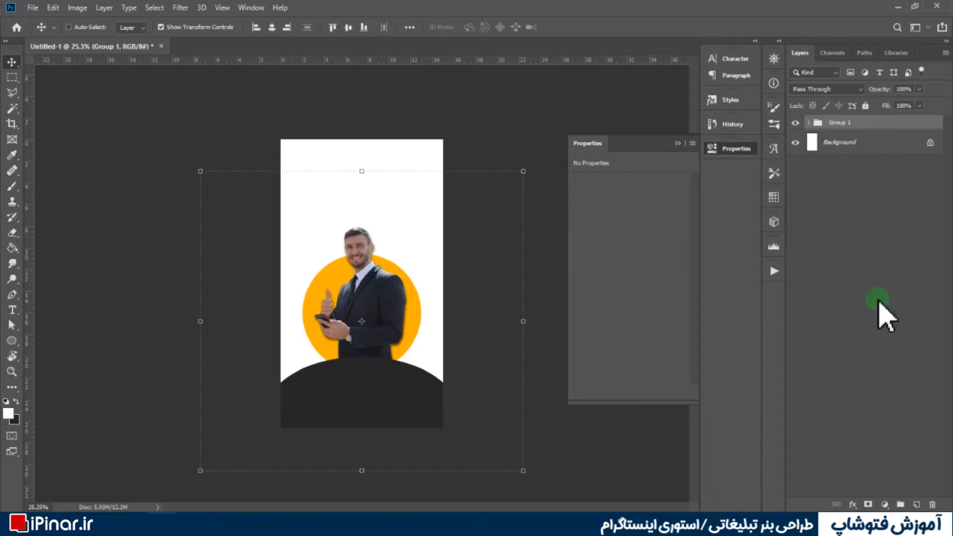
left_click(866, 145)
key("ctrl+v")
left_click_drag(359, 227, 383, 148)
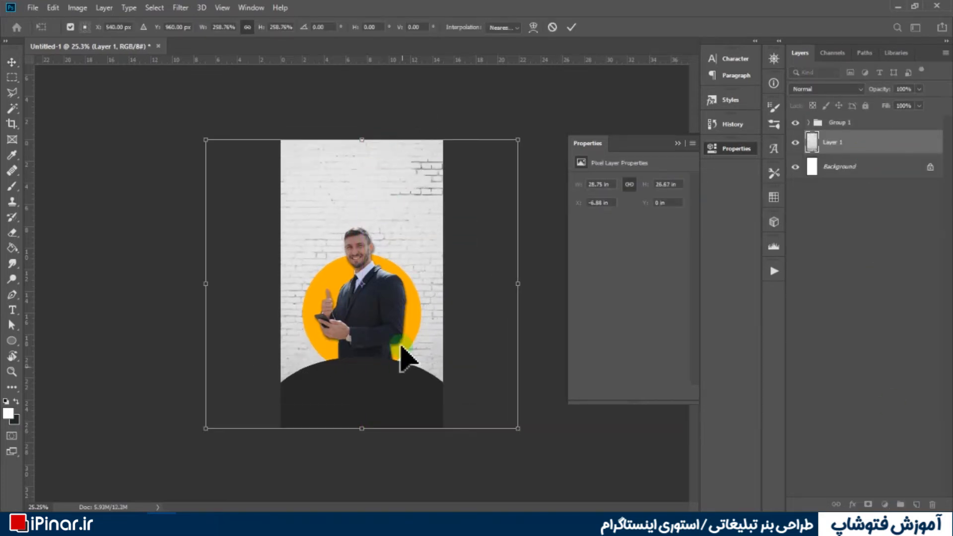
key("Return")
Step: Enlarge the brick wall layer to about 51.6 in wide with a tilt of about -1.5°, and lower its opacity to 46%
scroll(266, 371, "down", 5)
left_click_drag(363, 372, 378, 502)
double_click(392, 233)
left_click_drag(529, 181, 535, 174)
double_click(375, 222)
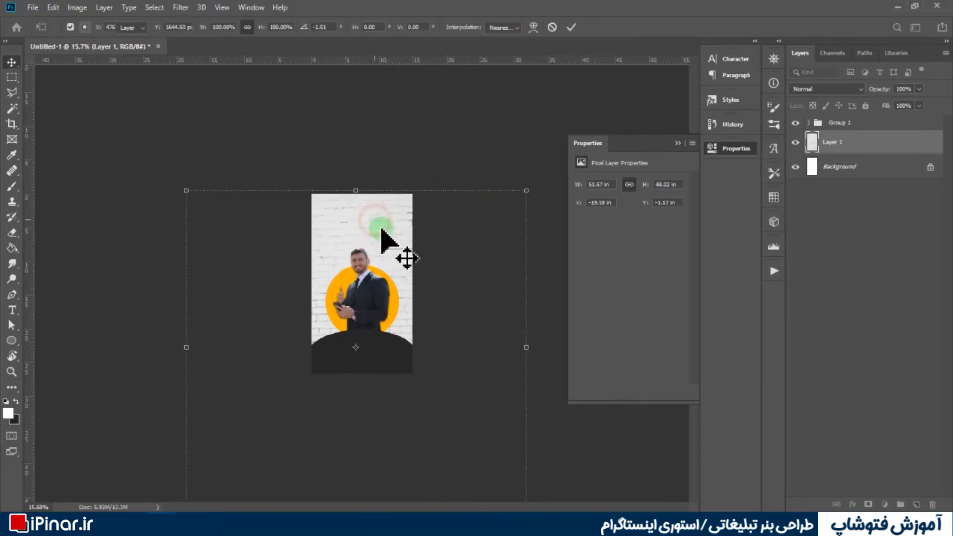
scroll(393, 238, "up", 9)
mouse_move(444, 195)
left_mouse_down()
mouse_move(520, 195)
mouse_move(460, 186)
left_mouse_up()
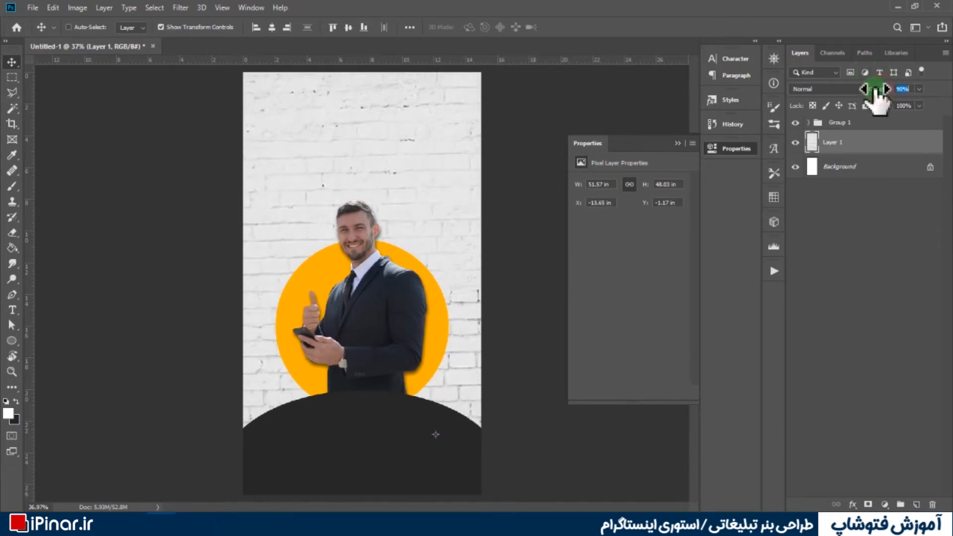
left_click_drag(850, 89, 856, 90)
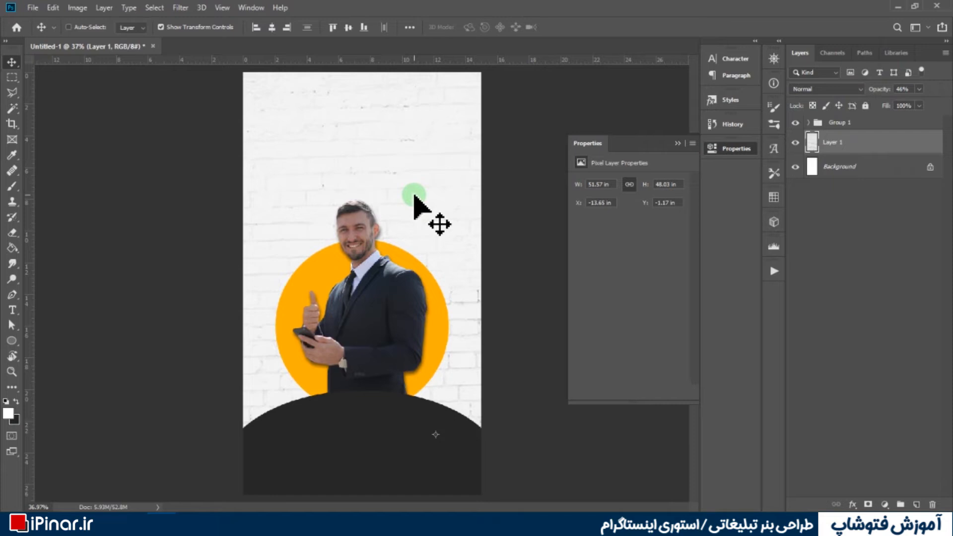
Step: Add the text «کار را به» near the top of the canvas above Group 1, in the LMU Vosta font
left_click(877, 123)
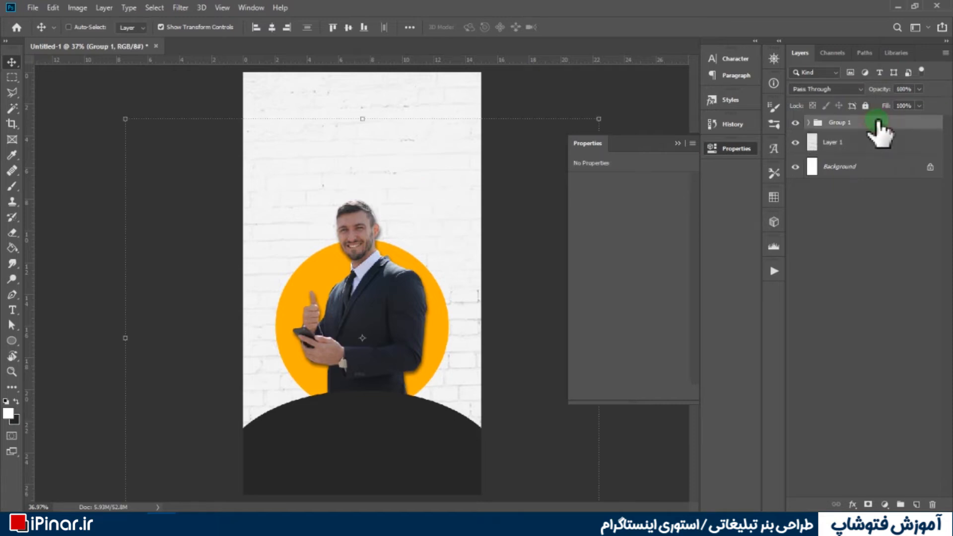
key("t")
left_click(410, 116)
type("کا")
left_click(495, 82)
key("v")
left_click(669, 227)
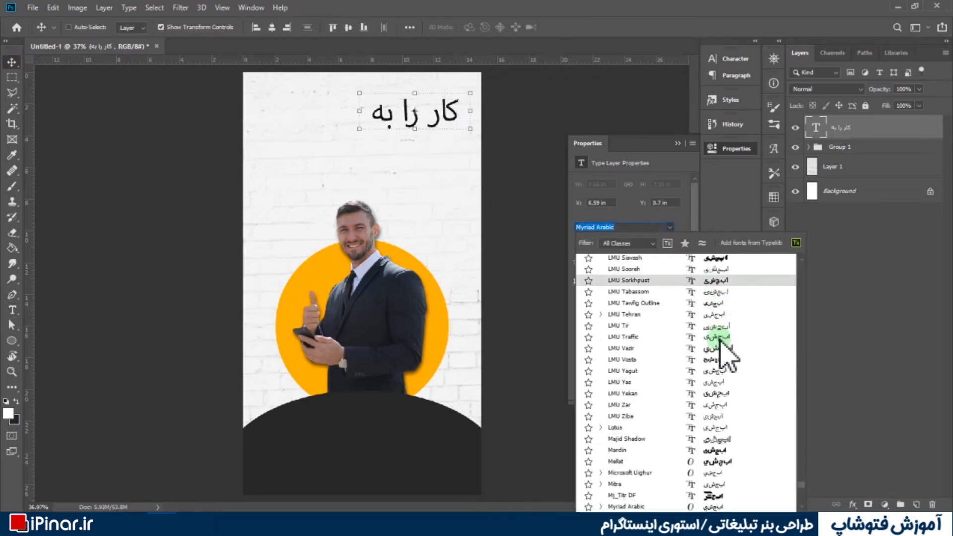
left_click(721, 359)
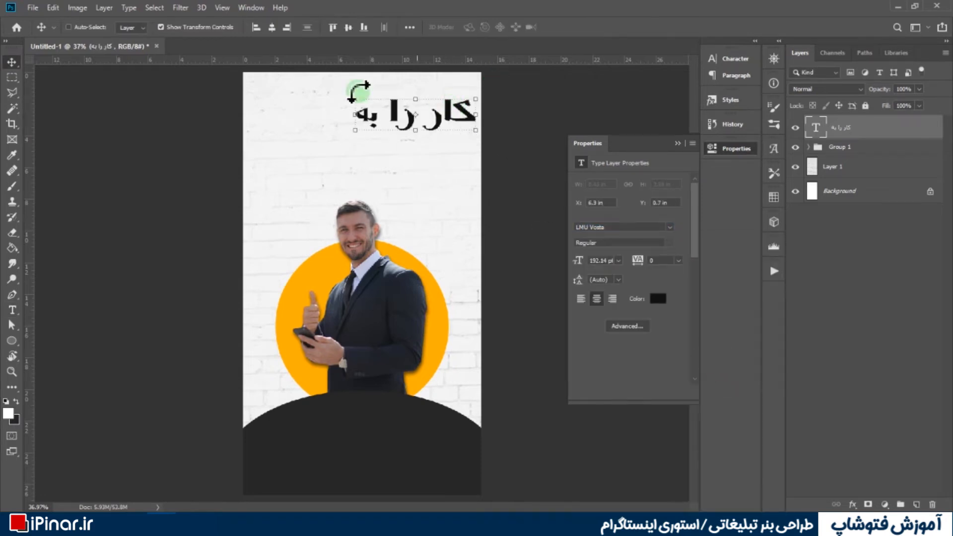
Step: Reduce the headline text to about 132 pt and stagger two duplicates of it below the original
left_click_drag(367, 116, 379, 120)
left_click_drag(505, 120, 351, 187)
key("Return")
Step: Change the lowest headline copy to «بسپارید...» and the middle copy to «کاردان»
double_click(346, 161)
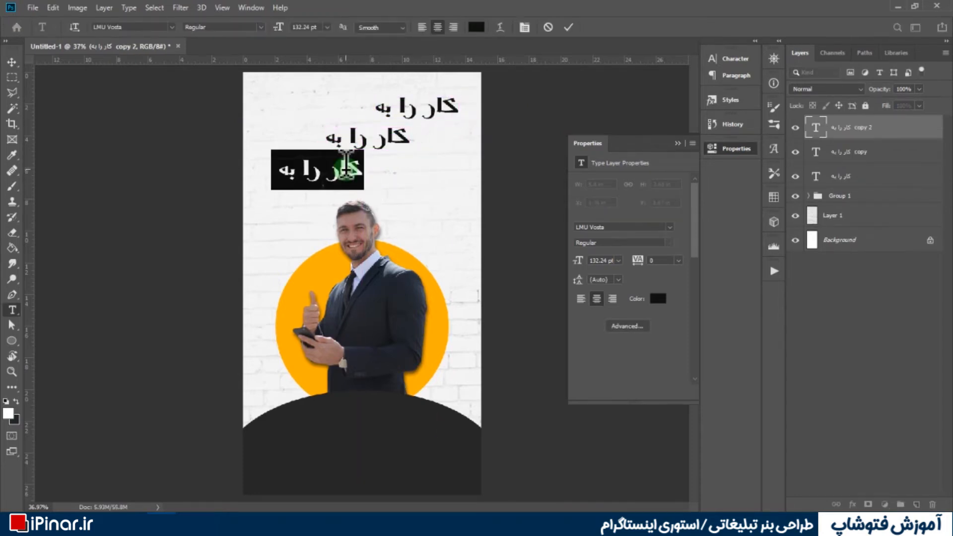
left_click(346, 169)
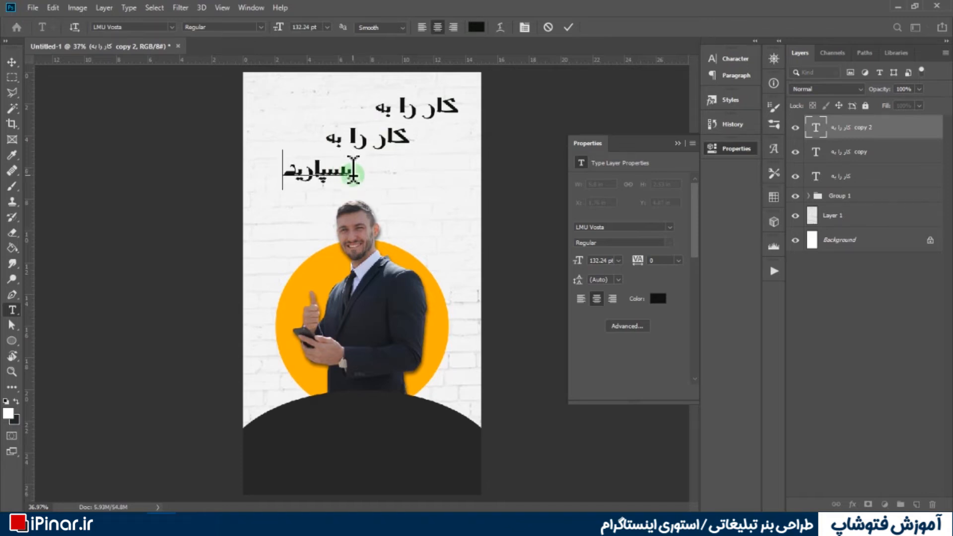
left_click(568, 26)
double_click(395, 138)
left_click_drag(386, 145, 302, 135)
type("ردان")
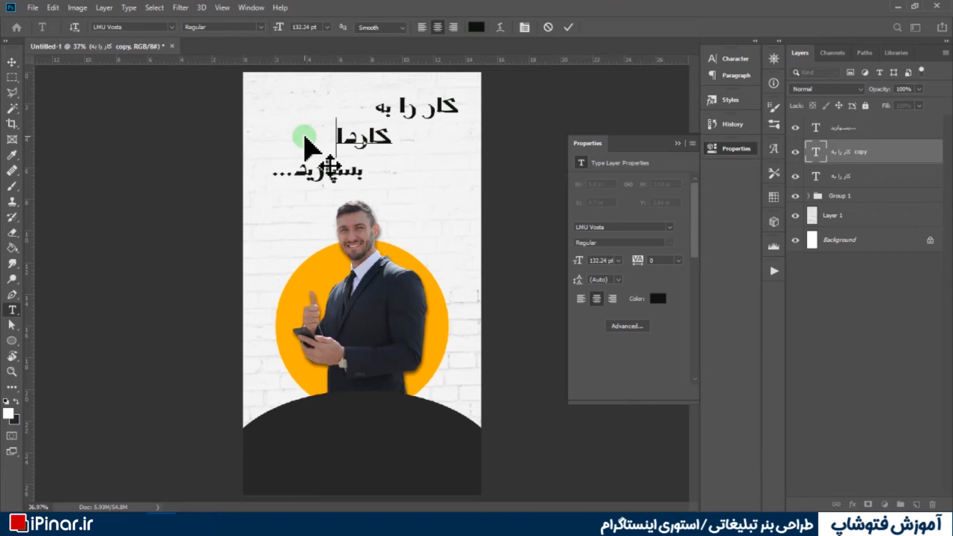
key("ctrl+Return")
Step: Give the word «کاردان» a bold rounded font, enlarge it, and stack the three headline lines centred above the man
scroll(392, 140, "up", 5)
left_click(673, 224)
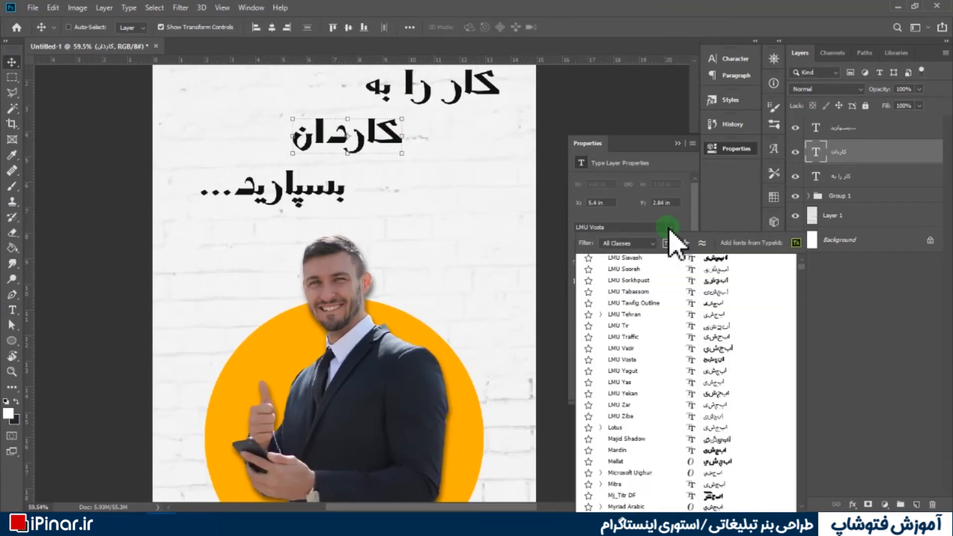
left_click(719, 354)
key("ctrl+t")
left_click_drag(300, 134, 204, 136)
key("Return")
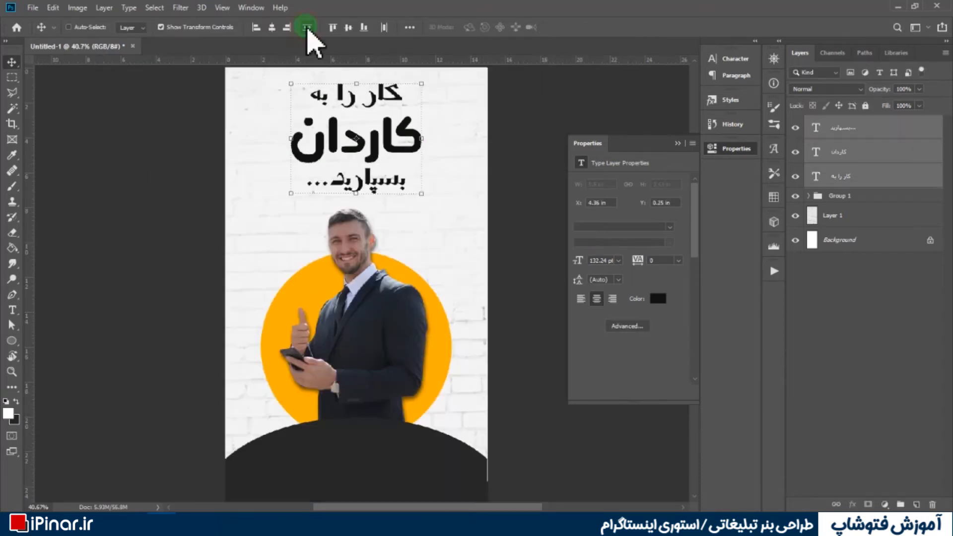
left_click(570, 124)
Step: Draw an orange-filled rectangle about 675 × 223 px around «کاردان» and place its layer beneath that word's text layer
right_click(12, 341)
left_click(60, 340)
left_click_drag(440, 110, 276, 164)
left_click(133, 27)
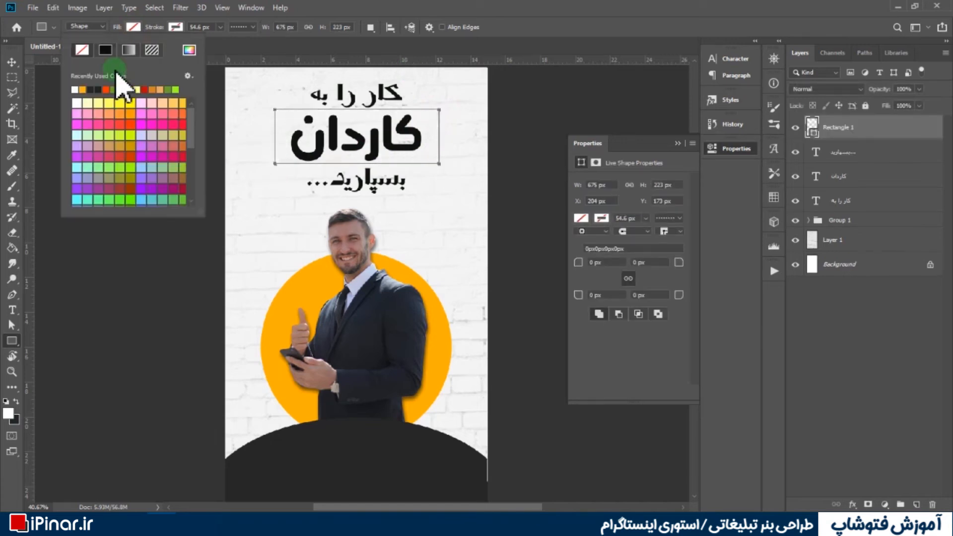
left_click(97, 70)
left_click_drag(923, 128, 883, 198)
Step: Skew the orange headline rectangle into a right-leaning parallelogram about 717 px wide
left_click(12, 62)
left_click_drag(357, 109, 368, 122)
key("Return")
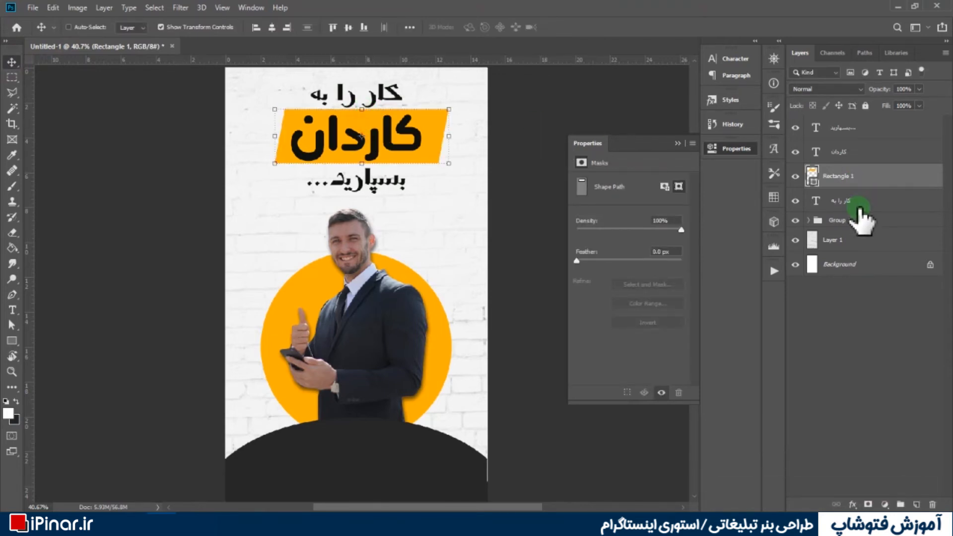
Step: Group the three headline text layers with the orange parallelogram
left_click(858, 201)
left_click(844, 128, "shift")
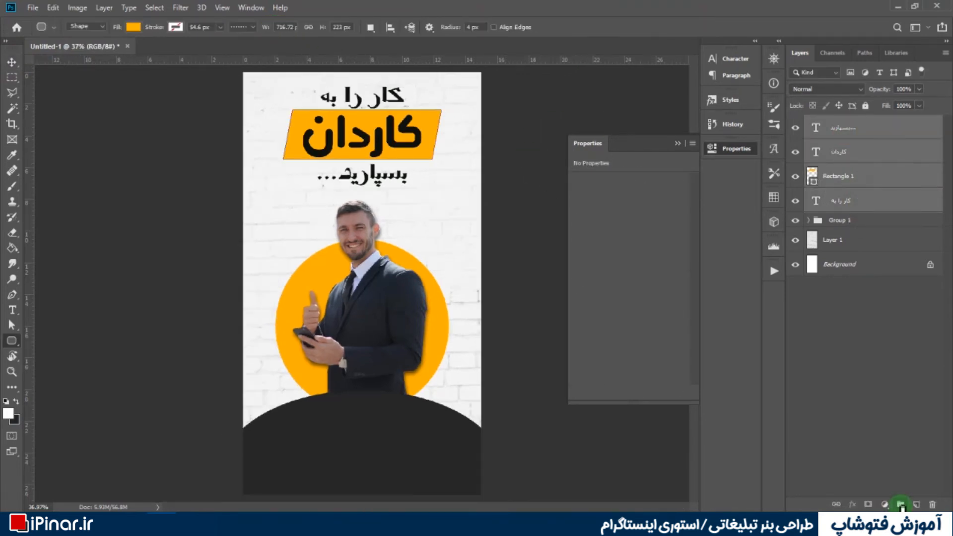
left_click(901, 505)
Step: Draw a rounded rectangle about 536 × 87 px in the middle of the dark base and fill it orange
left_click_drag(303, 427, 421, 447)
left_click(581, 219)
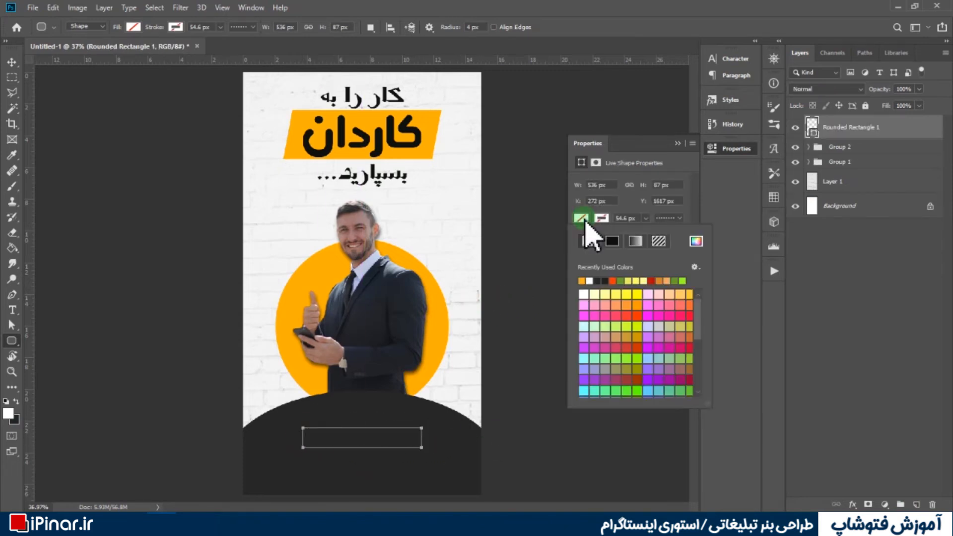
left_click(580, 281)
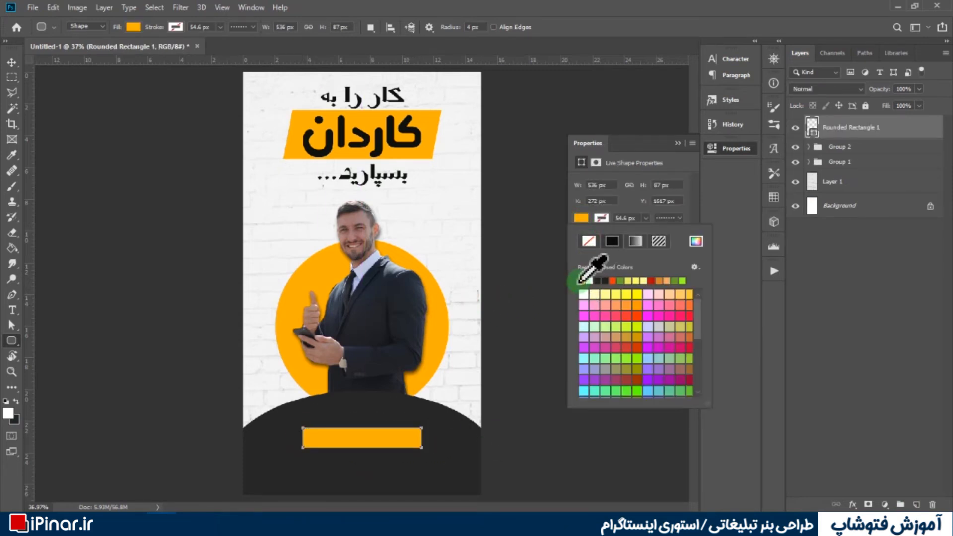
Step: Round all corners of the orange bar to 43.5 px and move the bar up to Y 1566 px
left_click(730, 150)
left_click(730, 151)
left_click_drag(580, 264, 685, 264)
key("v")
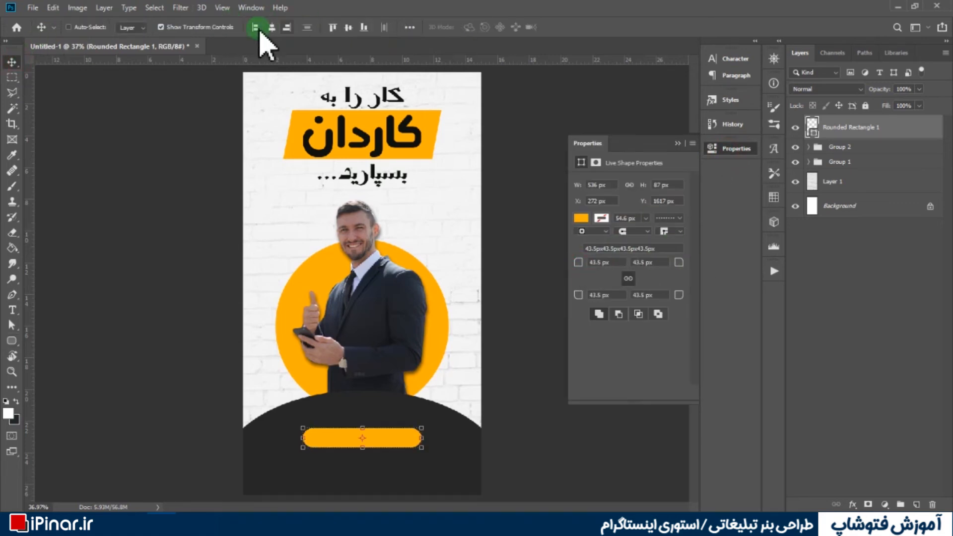
left_click_drag(383, 438, 382, 428)
Step: Draw a rectangle about 167 × 152 px over the right end of the orange bar and fill it white
scroll(382, 428, "up", 3)
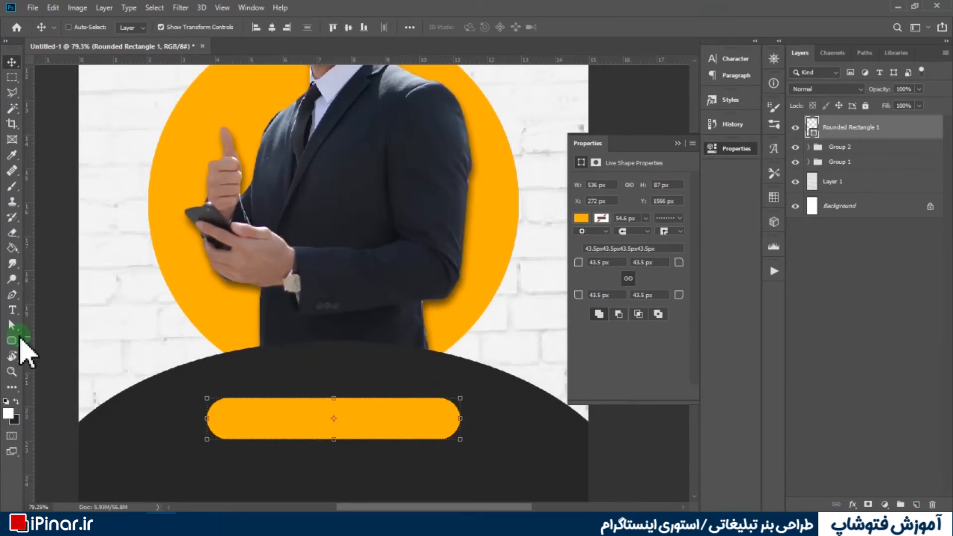
left_click(12, 340)
left_click(49, 340)
left_click_drag(476, 383, 398, 454)
left_click(580, 219)
left_click(587, 281)
Step: Clip the white rectangle to the orange bar and shift it right to X 707 px
left_click(810, 144)
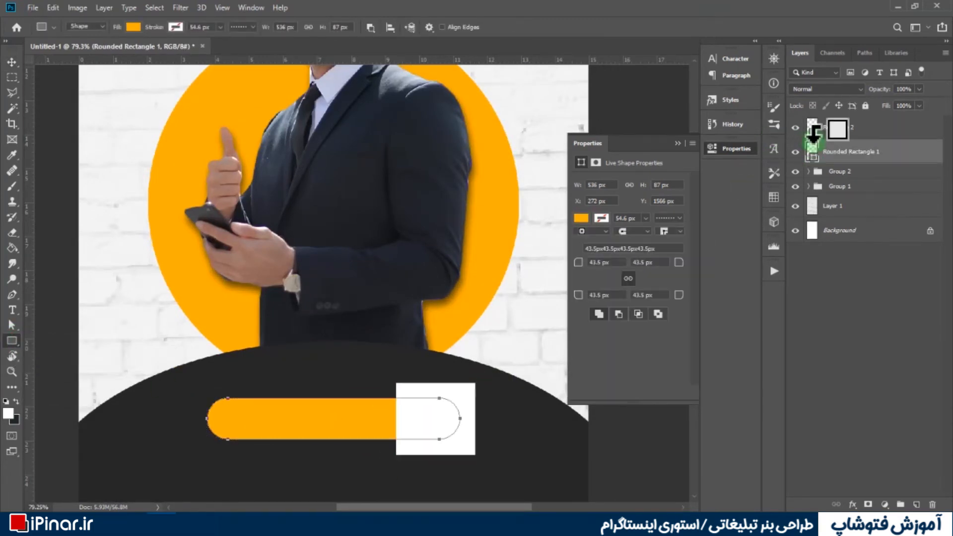
left_click(809, 139, "alt")
left_click(872, 130)
left_click(12, 62)
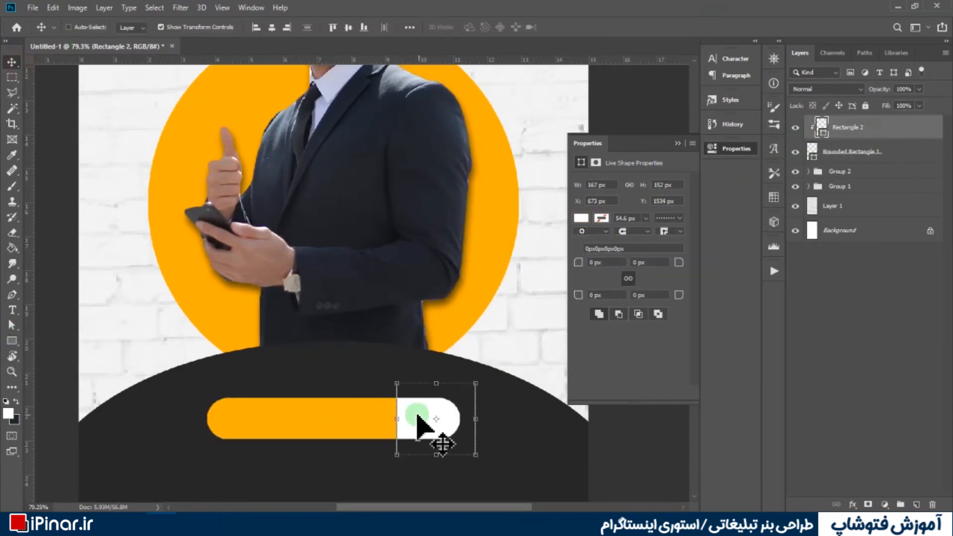
left_click_drag(434, 426, 435, 426)
Step: Draw a small dark globe custom shape on the white end of the bar
right_click(12, 341)
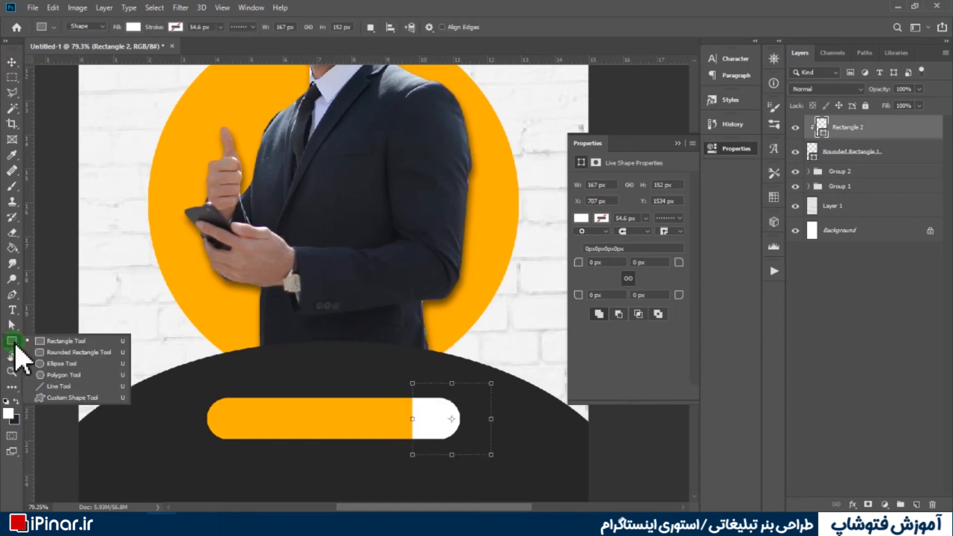
left_click(57, 395)
left_click(487, 27)
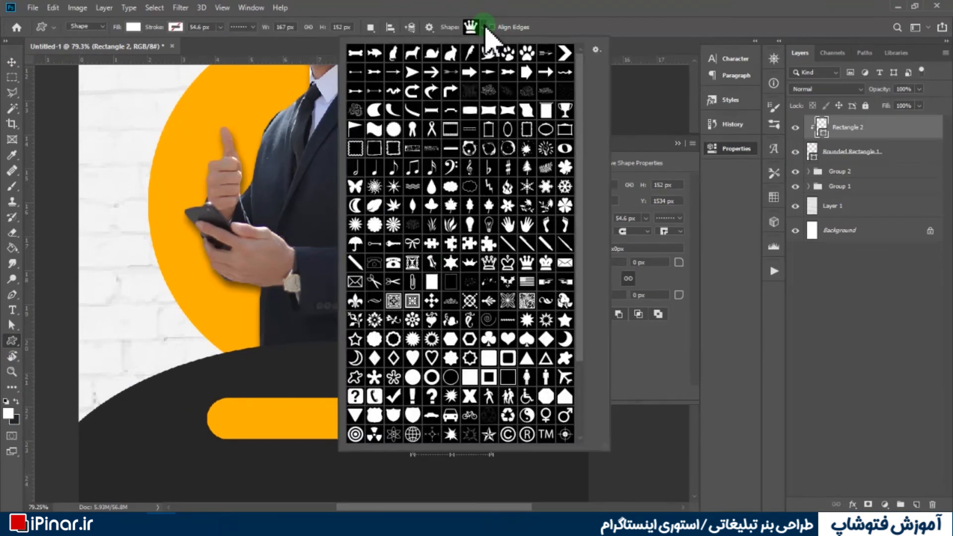
scroll(419, 347, "down", 3)
left_click(413, 340)
left_click(537, 4)
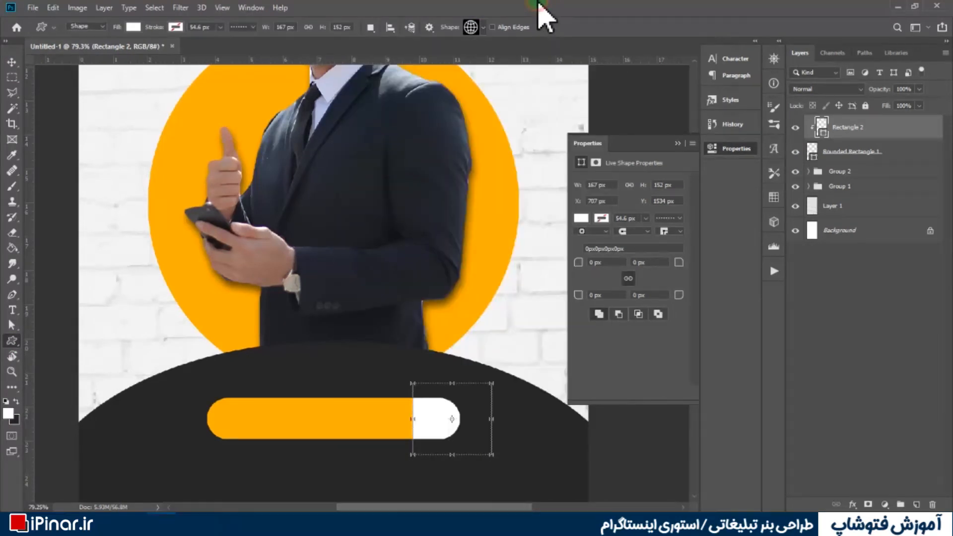
left_click_drag(422, 410, 451, 439)
key("t")
left_click(347, 472)
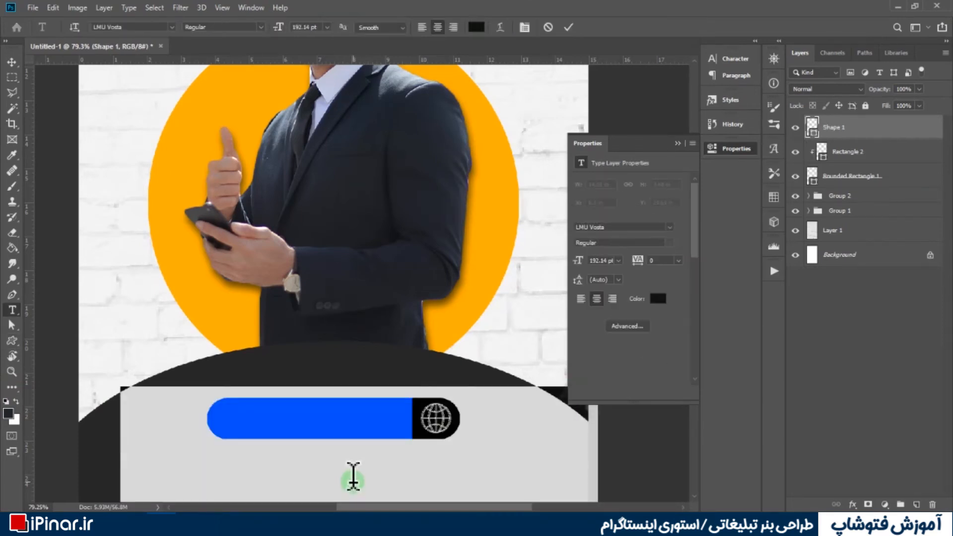
scroll(347, 447, "down", 5)
left_click(348, 430)
type("www.")
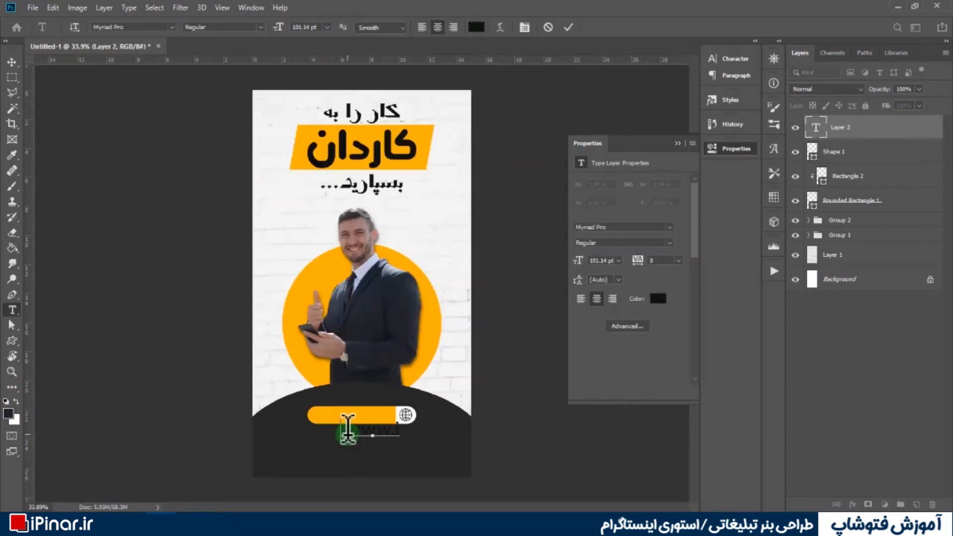
left_click(14, 62)
Step: Scale the web address to about 52 pt inside the bar's orange part and widen its tracking to 140
scroll(342, 385, "up", 6)
left_click_drag(435, 483, 423, 451)
left_click_drag(520, 445, 402, 444)
key("Return")
left_click(736, 58)
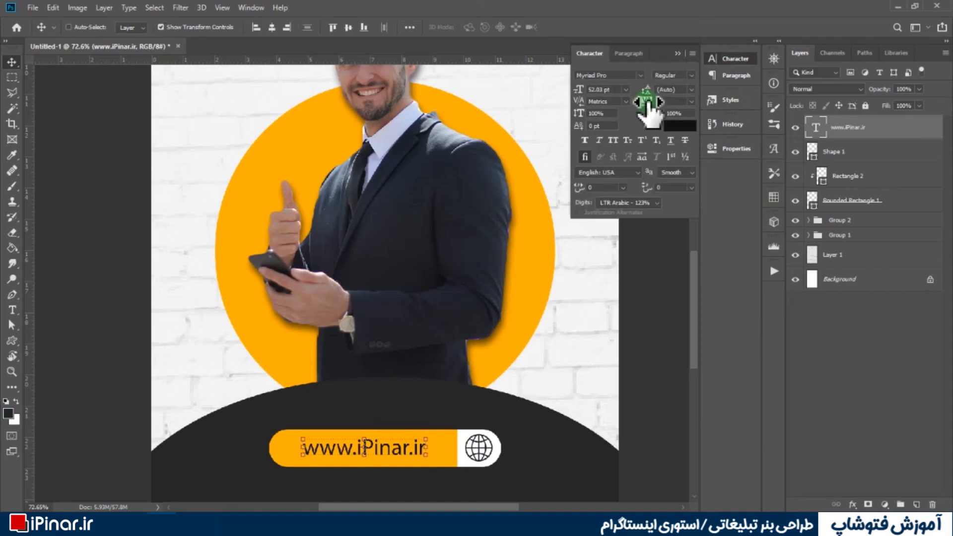
left_click_drag(652, 101, 653, 101)
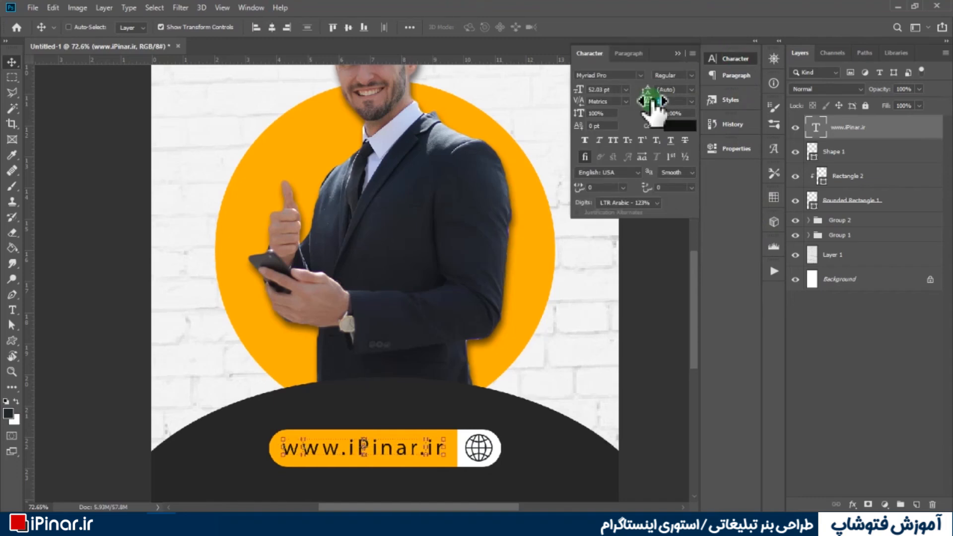
Step: Add the tagline «طراحی بنر تبلیغاتی» in white on the dark base below the web address bar
scroll(457, 457, "down", 7)
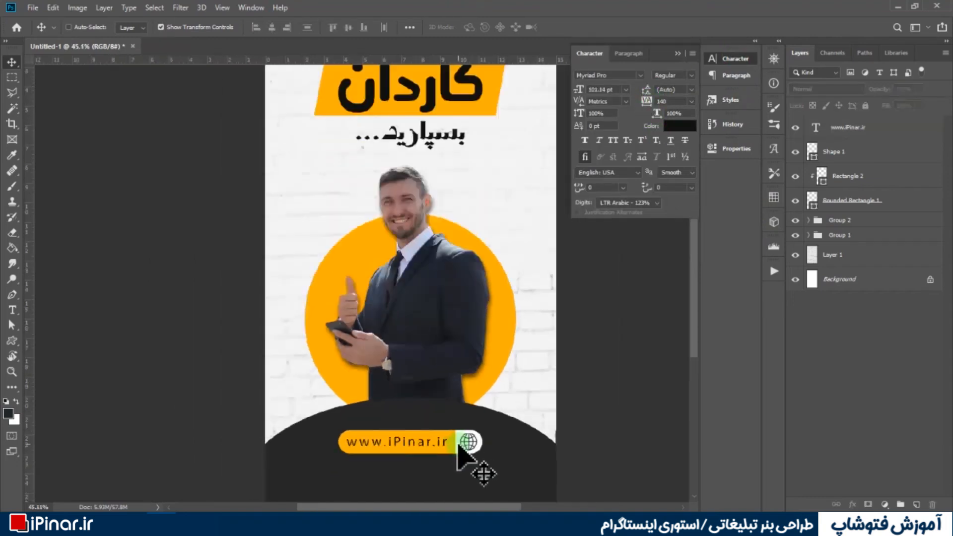
key("t")
left_click(326, 467)
key("BackSpace")
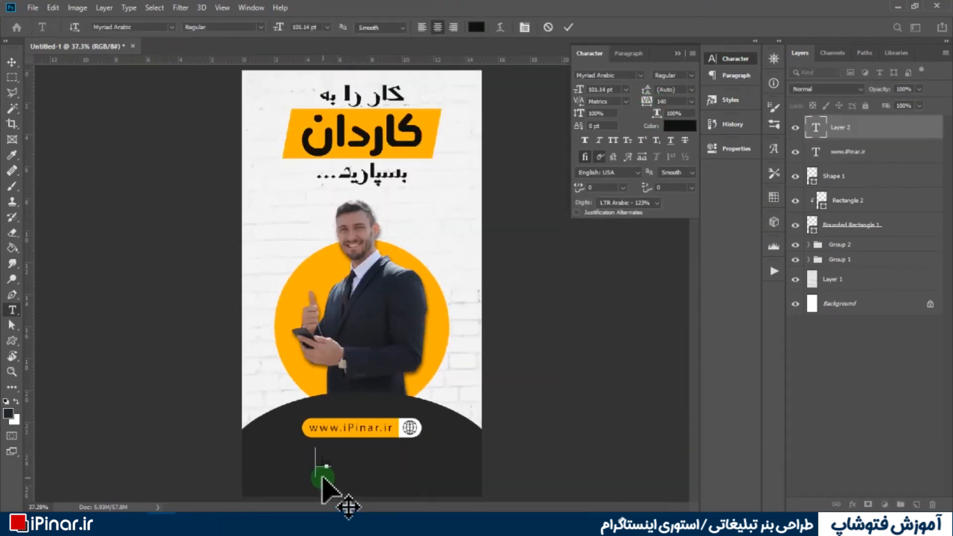
left_click(679, 126)
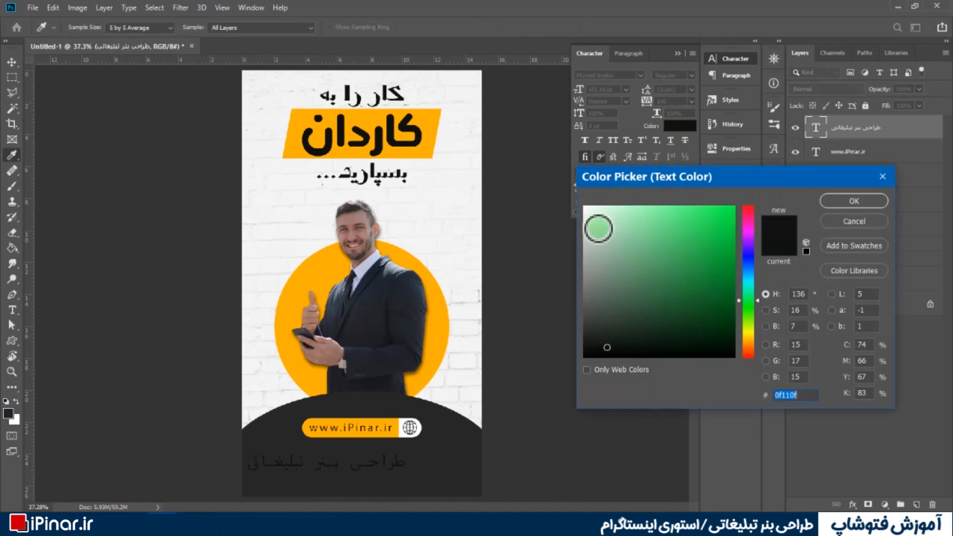
left_click_drag(597, 228, 566, 143)
left_click(861, 201)
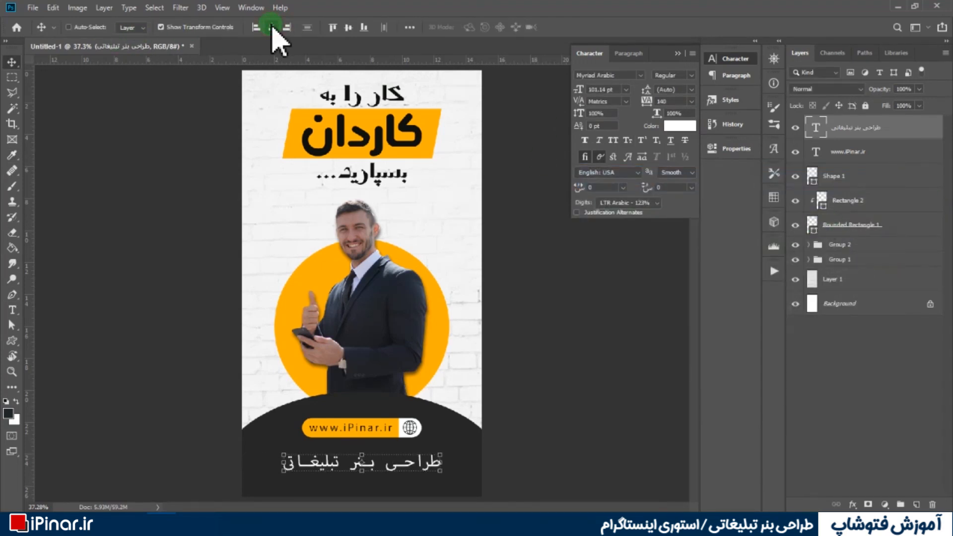
Step: Reduce the tagline to about 78.7 pt and add a duplicate beneath it reading «برای کسب و کار شما»
left_click_drag(440, 463, 394, 475)
key("Return")
double_click(392, 475)
type("برای کسب و کار شما")
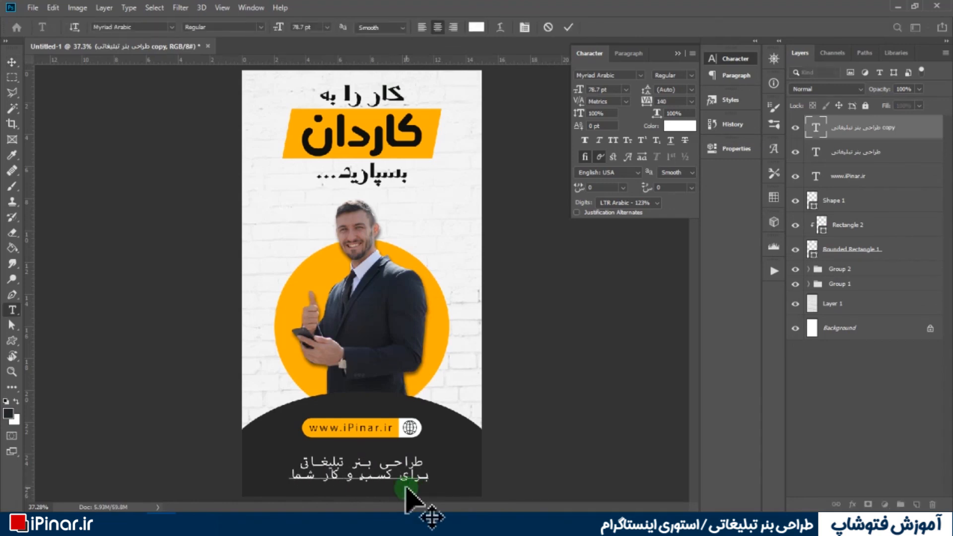
left_click(568, 27)
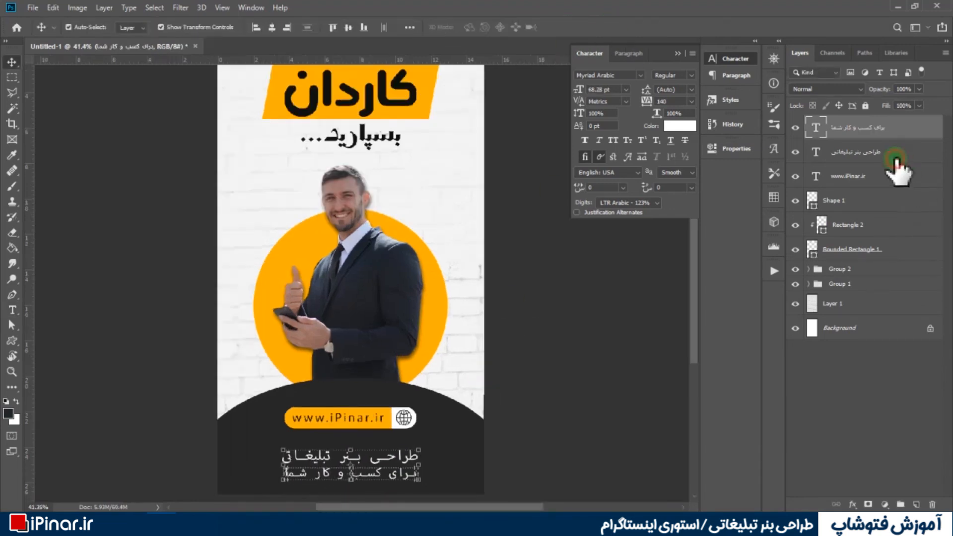
Step: Set both tagline lines to the LMU Roya font and scale them down together to roughly the web address bar's width
left_click(895, 158, "shift")
left_click(642, 75)
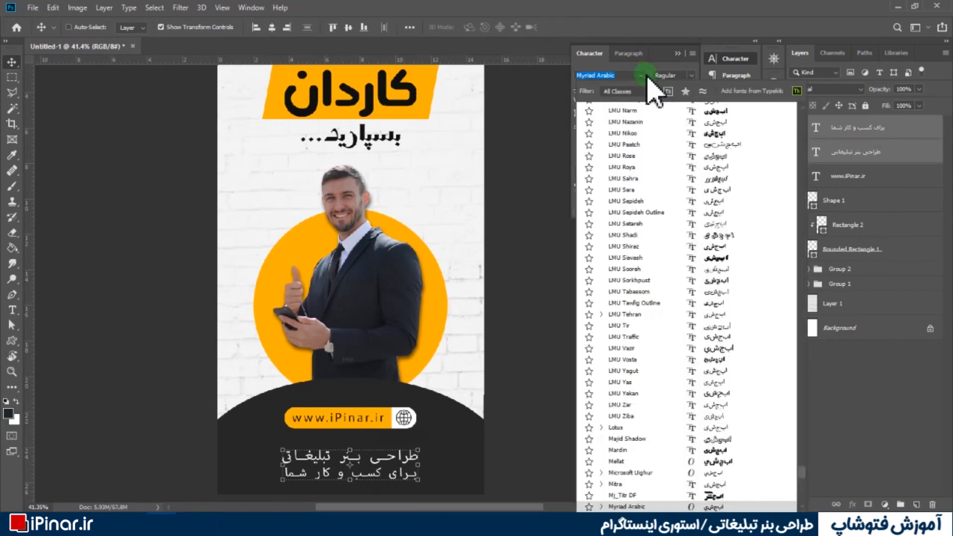
left_click(715, 168)
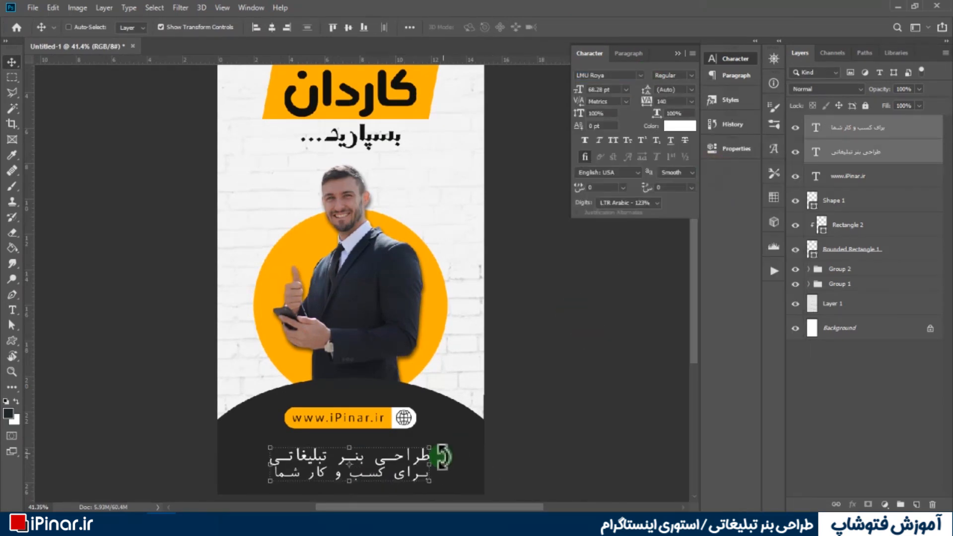
left_click_drag(430, 466, 419, 467)
key("Return")
Step: Move the line «برای کسب و کار شما» slightly lower to widen the gap below the first tagline line
scroll(375, 474, "up", 6)
left_click_drag(349, 473, 349, 483)
left_click_drag(355, 426, 376, 313)
Step: Set the tracking of the first tagline line «طراحی بنر تبلیغاتی» to 0
left_click(384, 327, "ctrl")
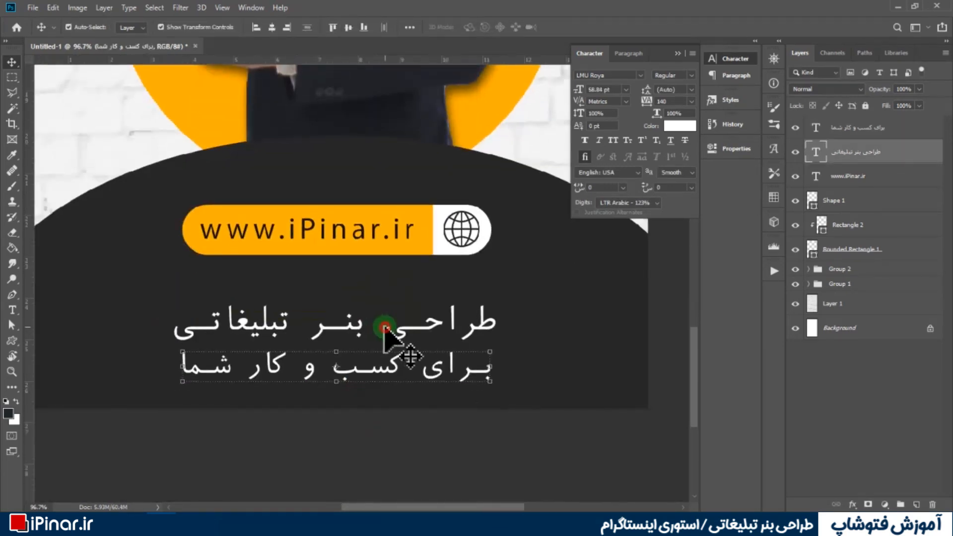
double_click(384, 327)
left_click(692, 102)
left_click(677, 175)
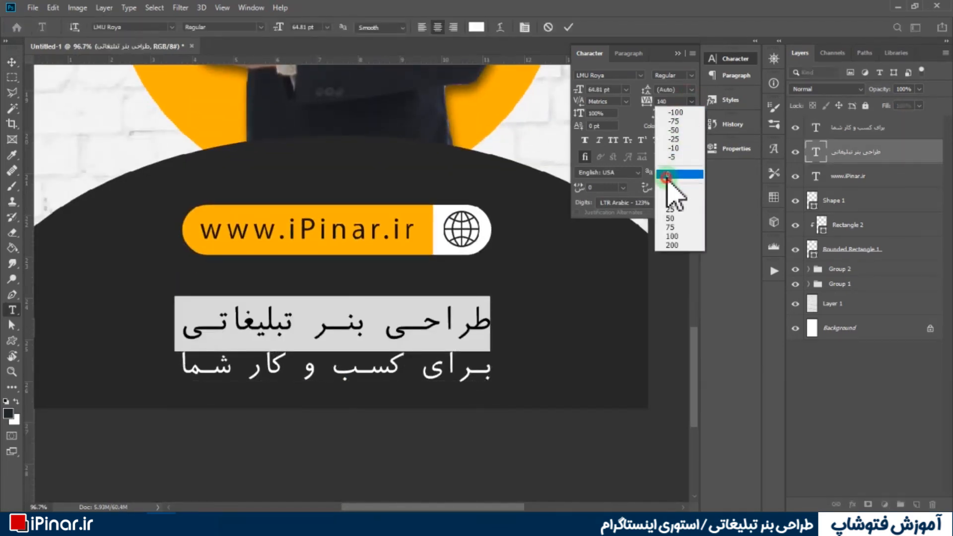
left_click(569, 27)
Step: Enlarge the line «طراحی بنر تبلیغاتی» to the width of the web address bar and position it above the second line
left_click(509, 373)
left_click_drag(448, 323, 493, 319)
left_click_drag(383, 323, 385, 328)
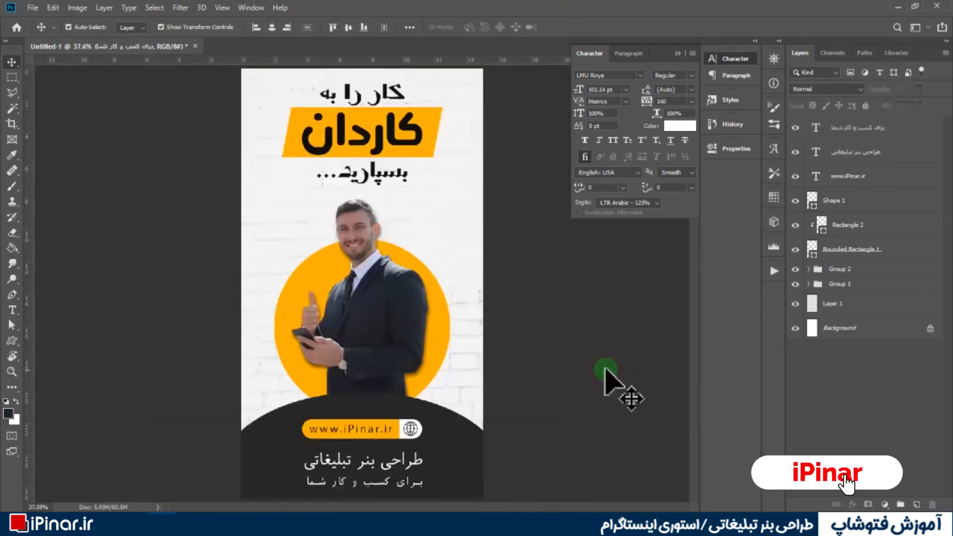
Step: Centre the line «برای کسب و کار شما» horizontally on the banner beneath the first tagline line
left_click(606, 367, "ctrl")
scroll(385, 448, "down", 1)
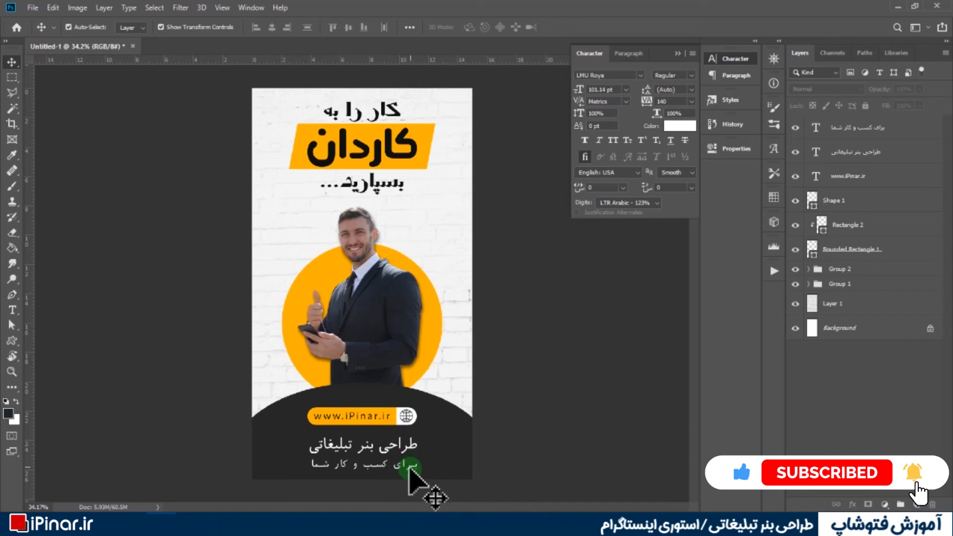
left_click(402, 466, "ctrl")
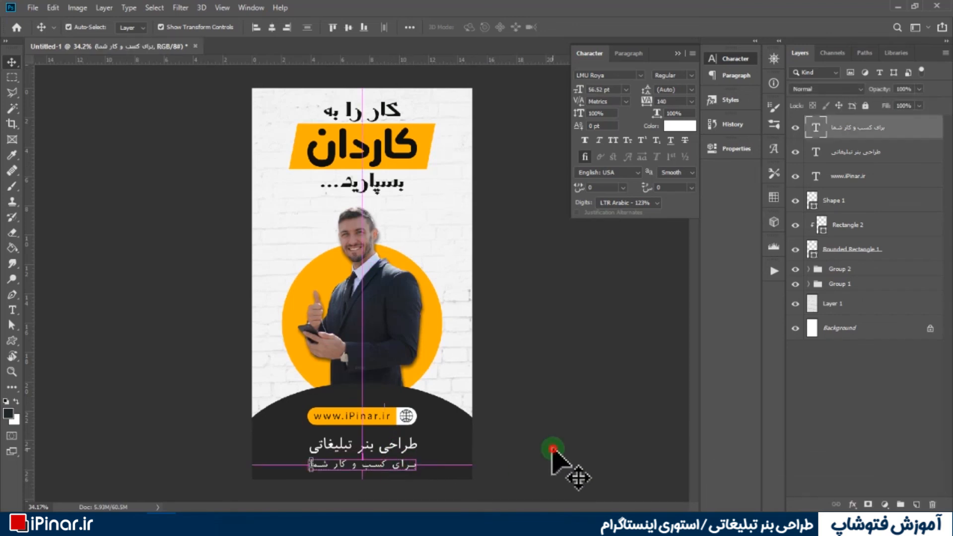